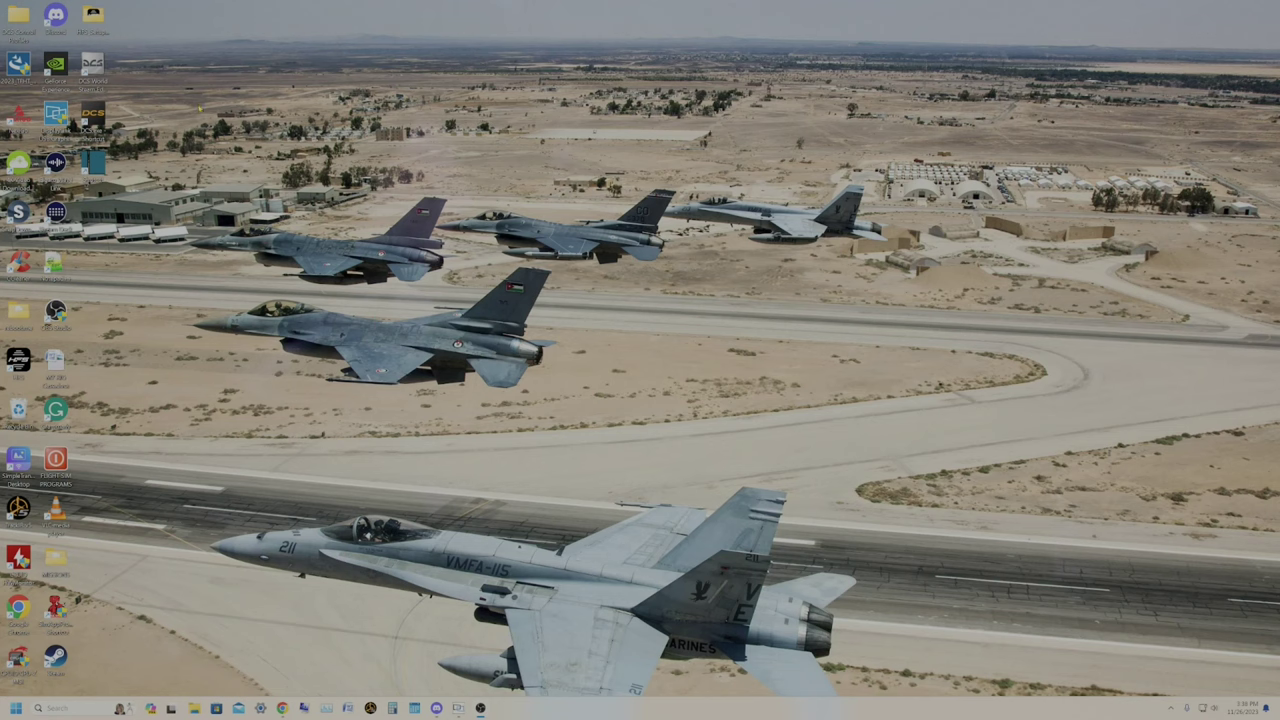
Choose Global Shipping as the WINWING site region, then switch to the Synaptics DisplayLink driver downloads page.
click(335, 600)
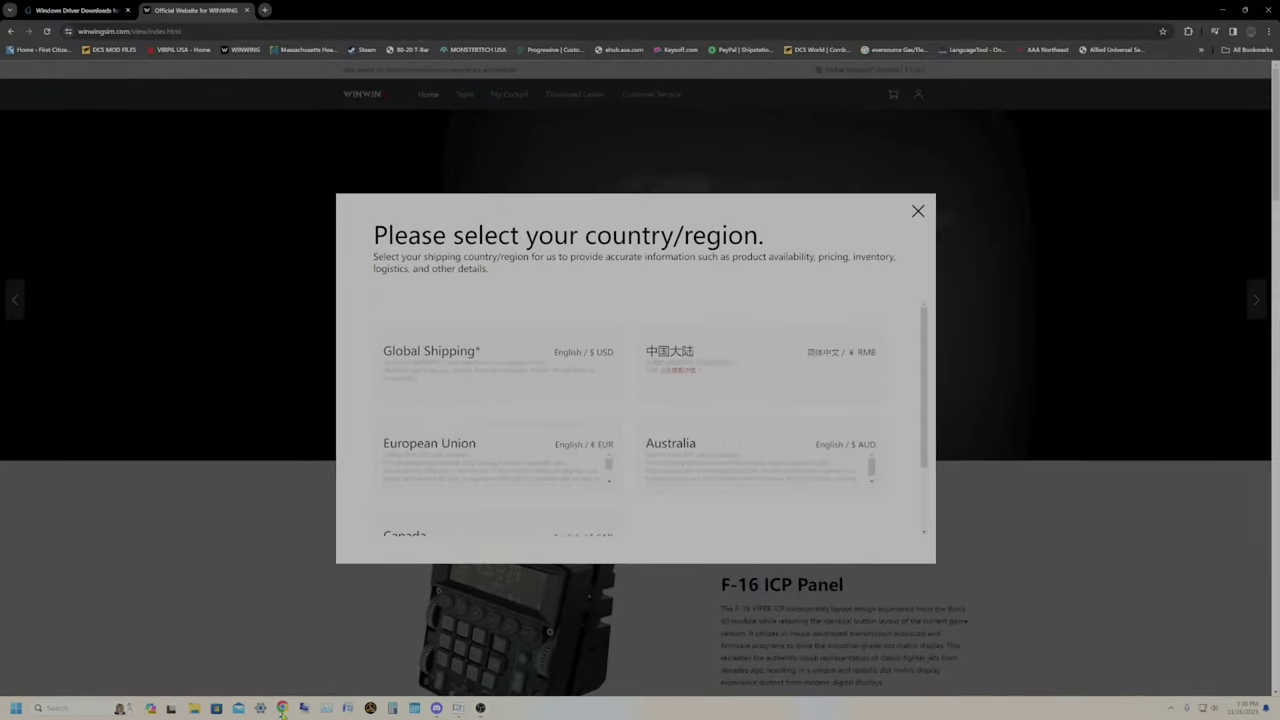
click(498, 370)
mouse_move(583, 94)
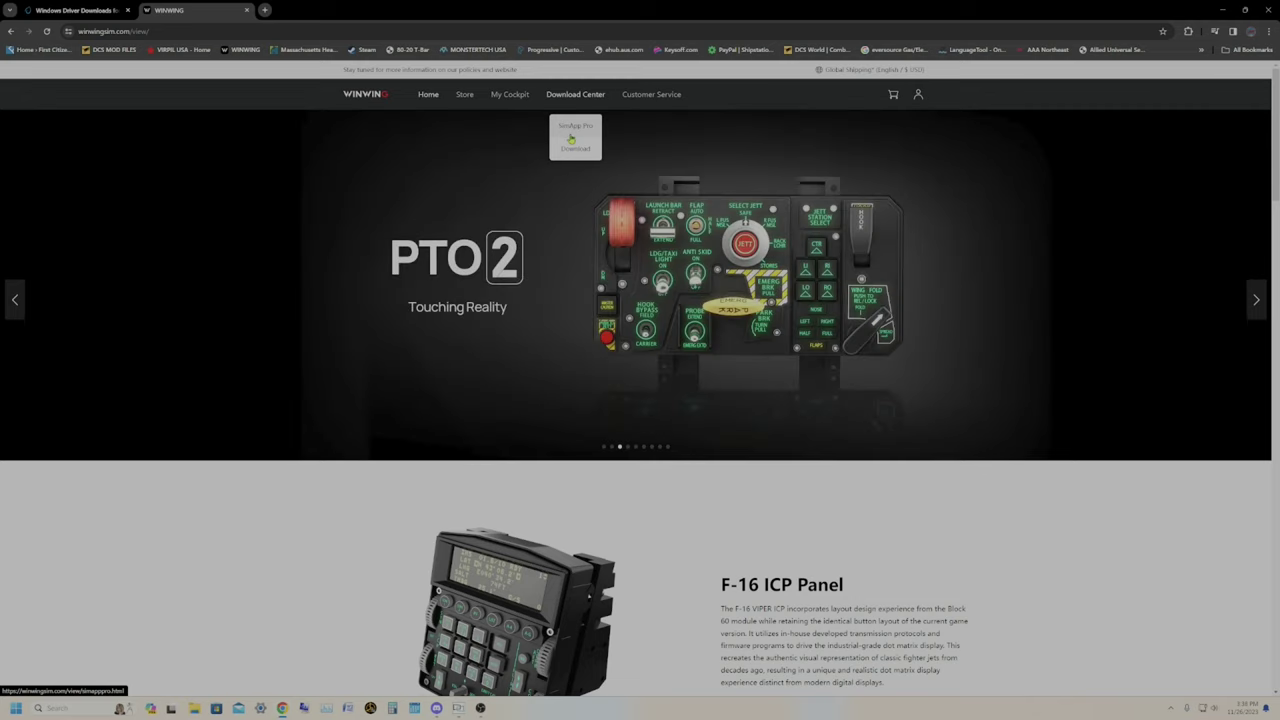
click(82, 10)
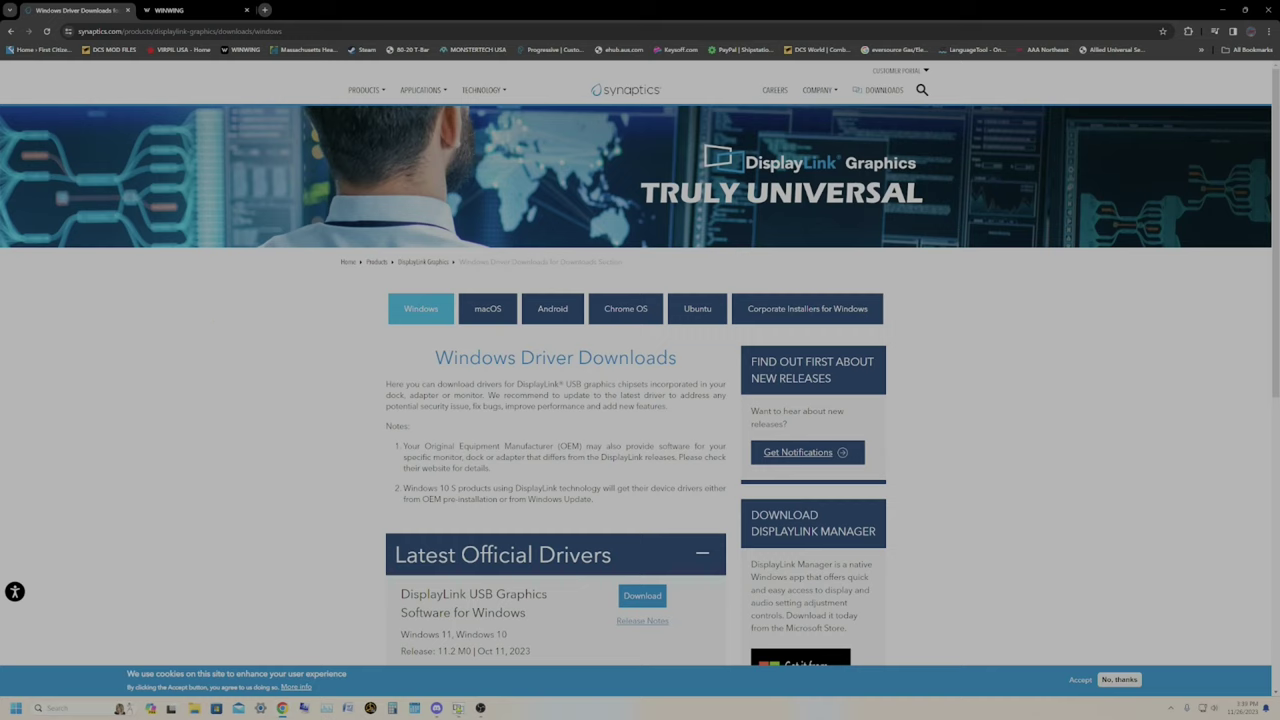
Open DisplayLink Manager showing three WINWING USB 3.0 displays at 768 x 1024 Portrait.
click(458, 708)
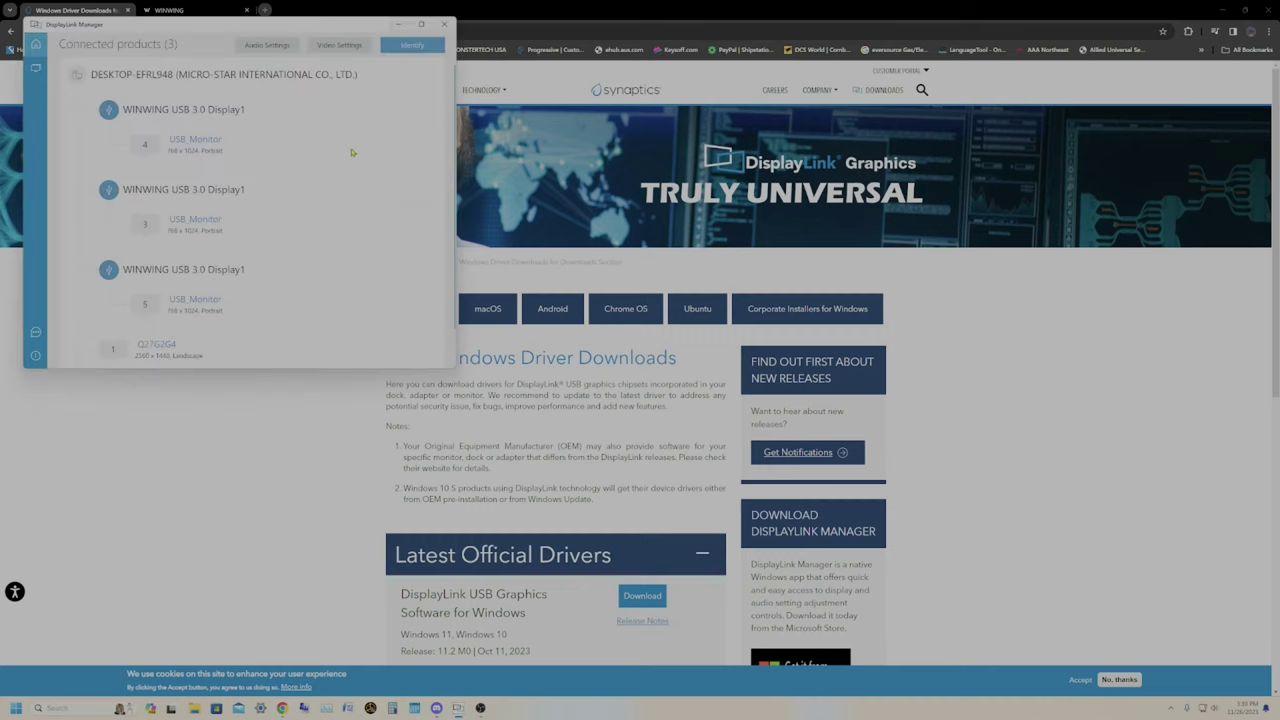
Open Windows display settings via Video Settings to view the display 1–5 arrangement.
click(352, 51)
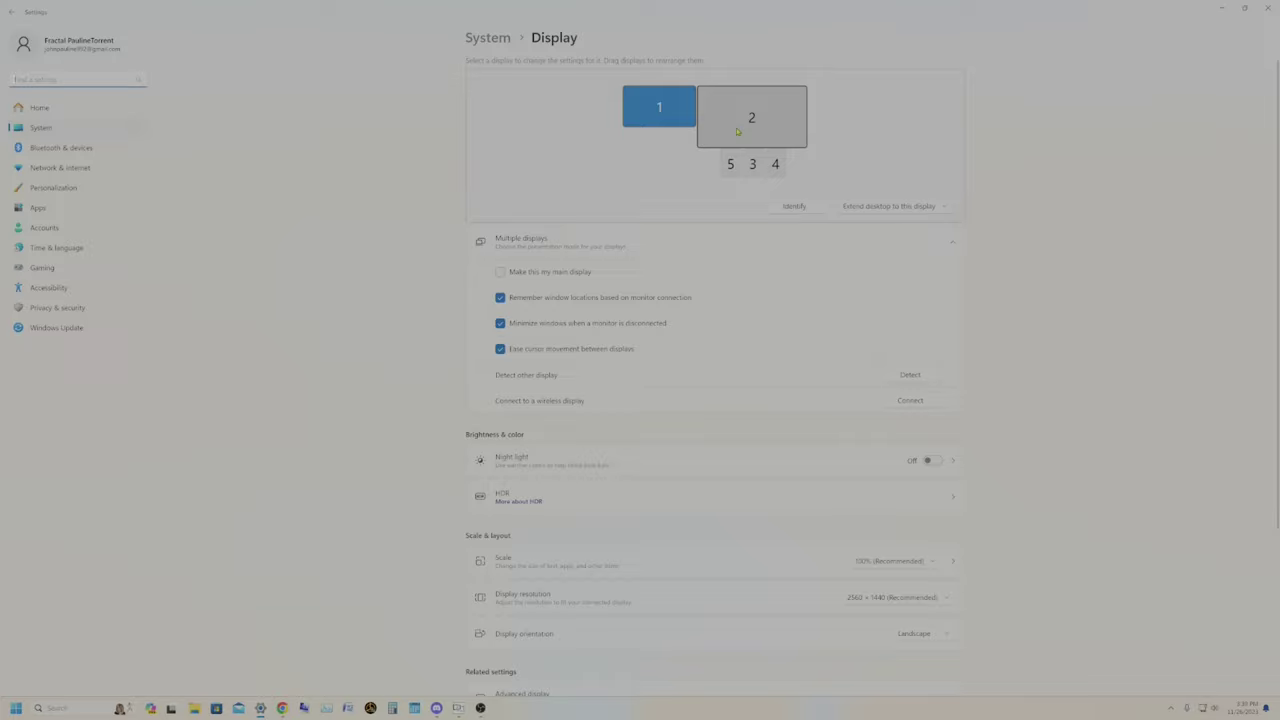
Select display 2, identify its physical screen, and minimize the display settings.
click(737, 131)
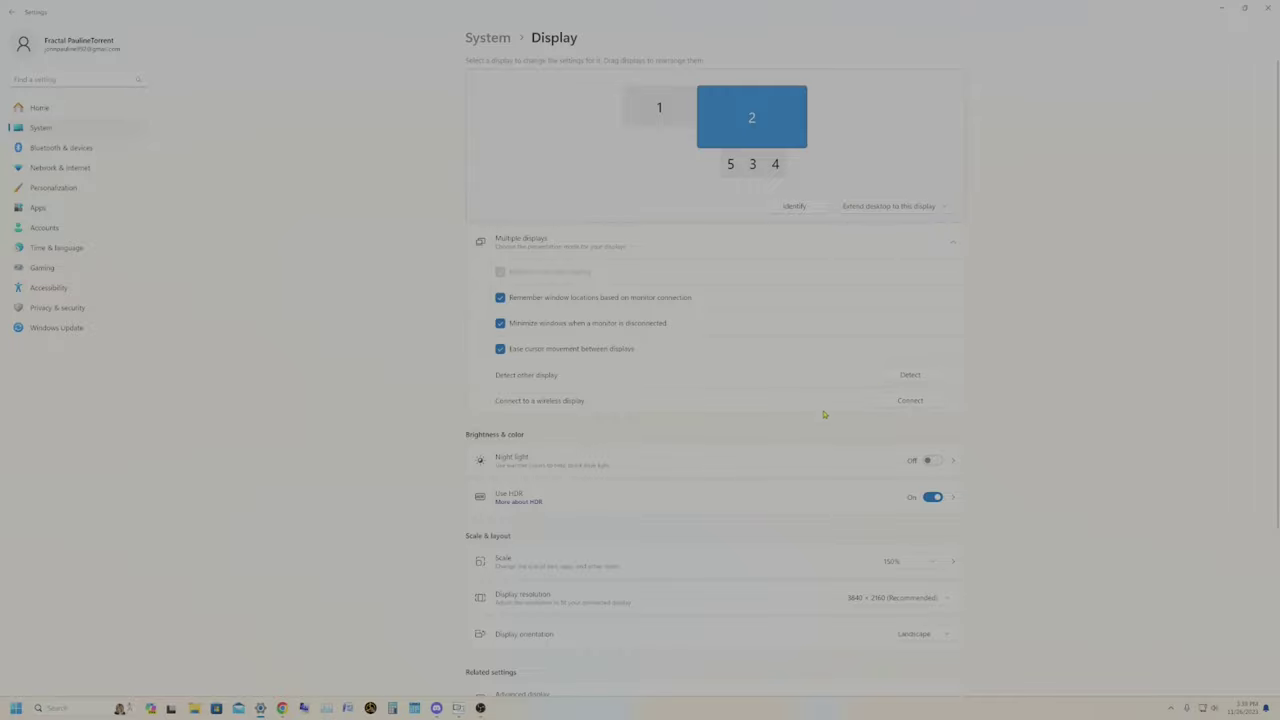
click(794, 207)
click(1224, 10)
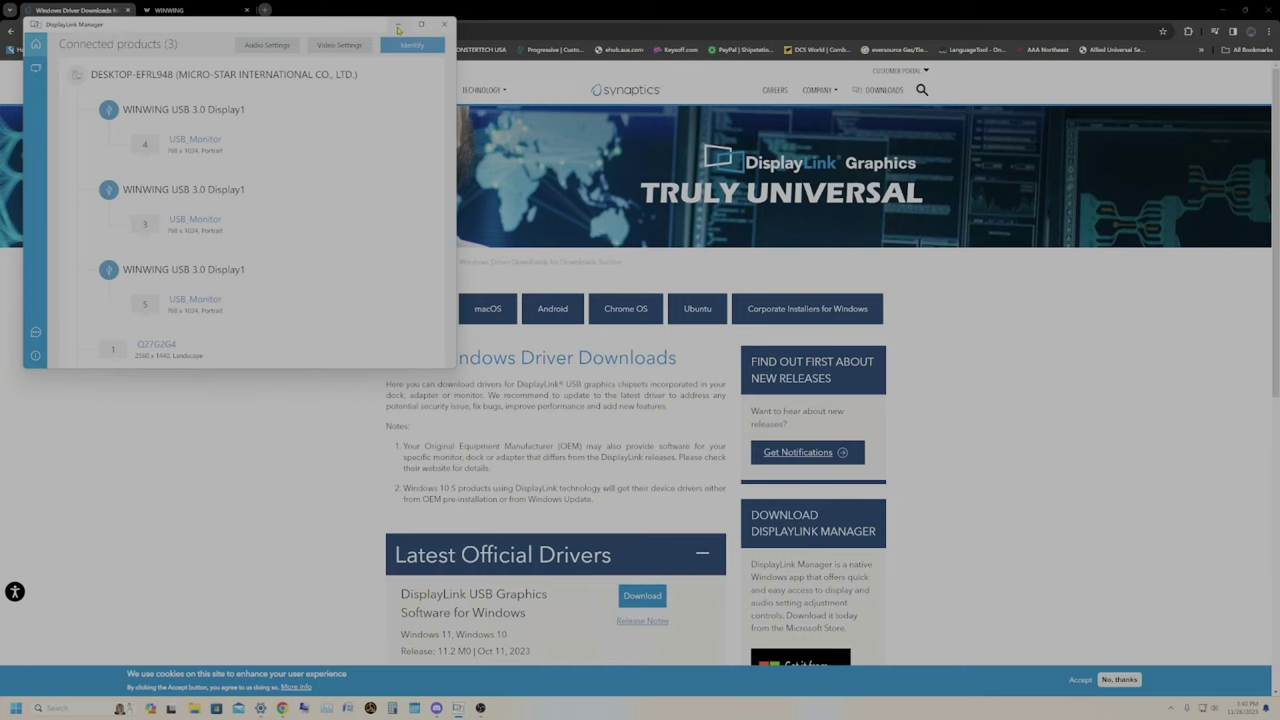
Close DisplayLink Manager and the Chrome driver page, and reveal the hidden tray icons.
click(445, 30)
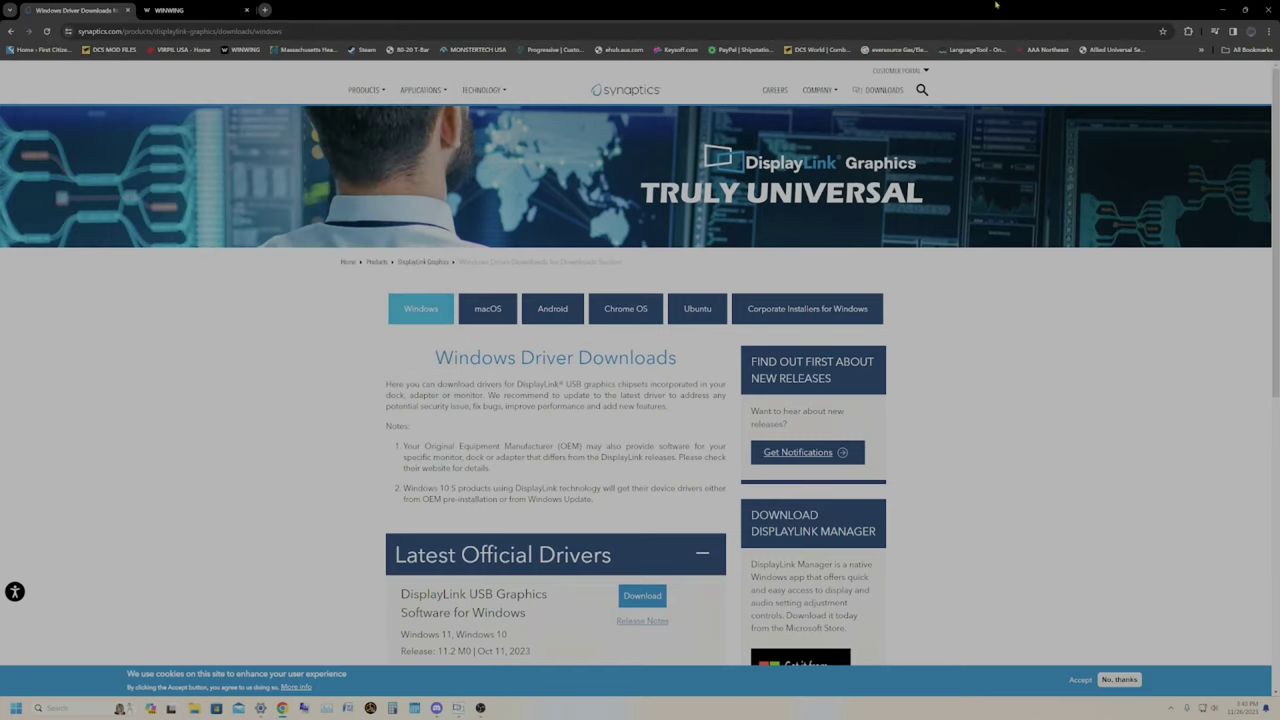
click(1267, 10)
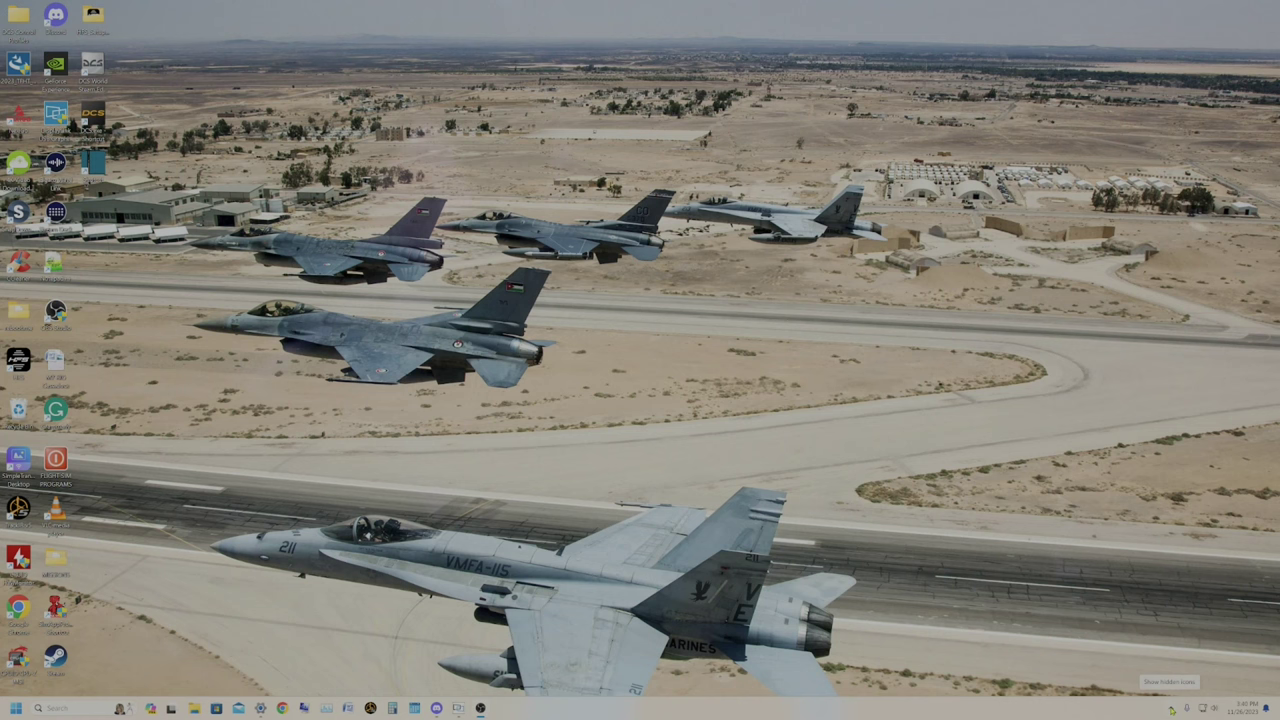
click(1172, 709)
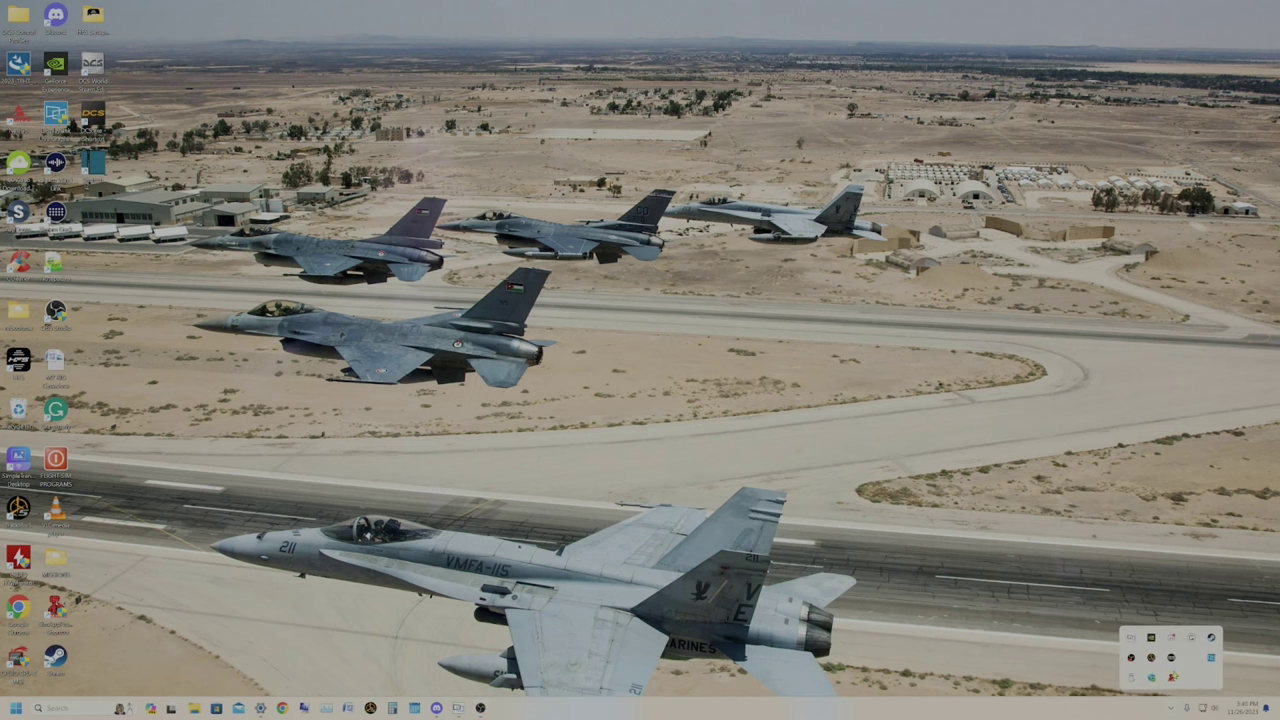
Launch SimApp Pro from the tray and open the MFD1-C page showing firmware V1.08.
click(1171, 657)
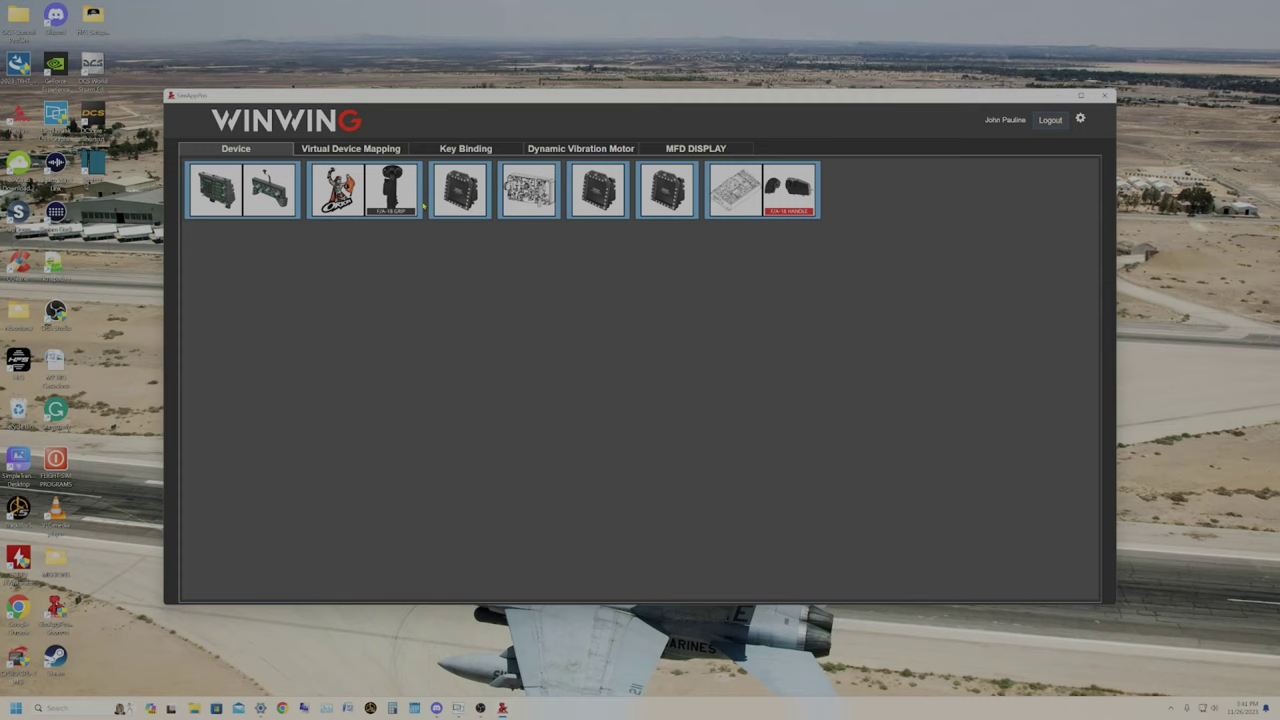
click(671, 199)
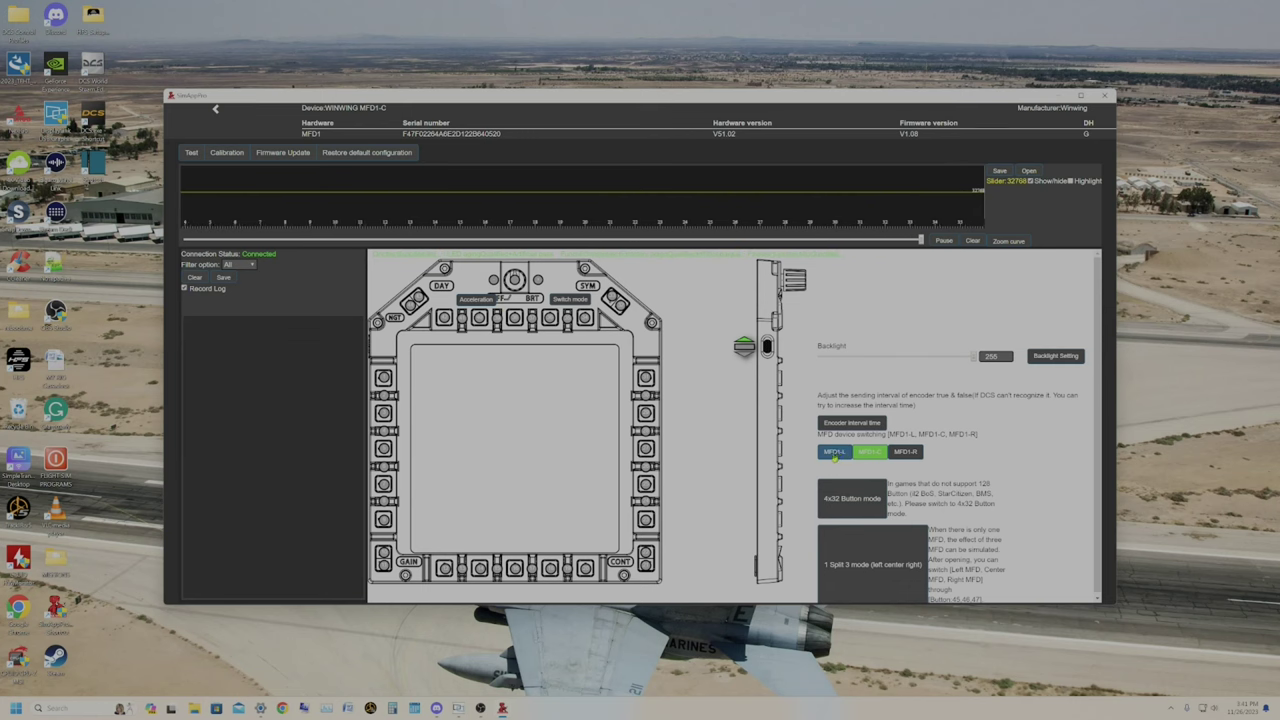
Switch the MFD to MFD1-L mode, acknowledge the message, and set backlight to 255.
click(834, 453)
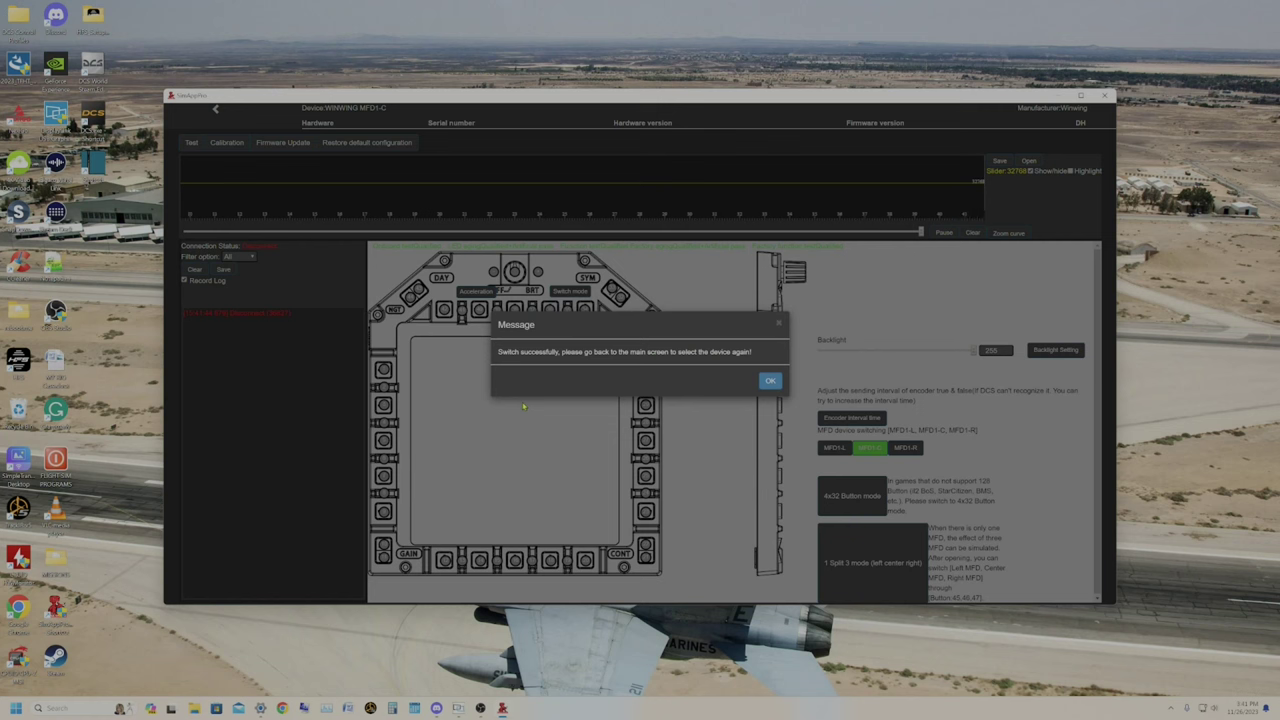
click(778, 324)
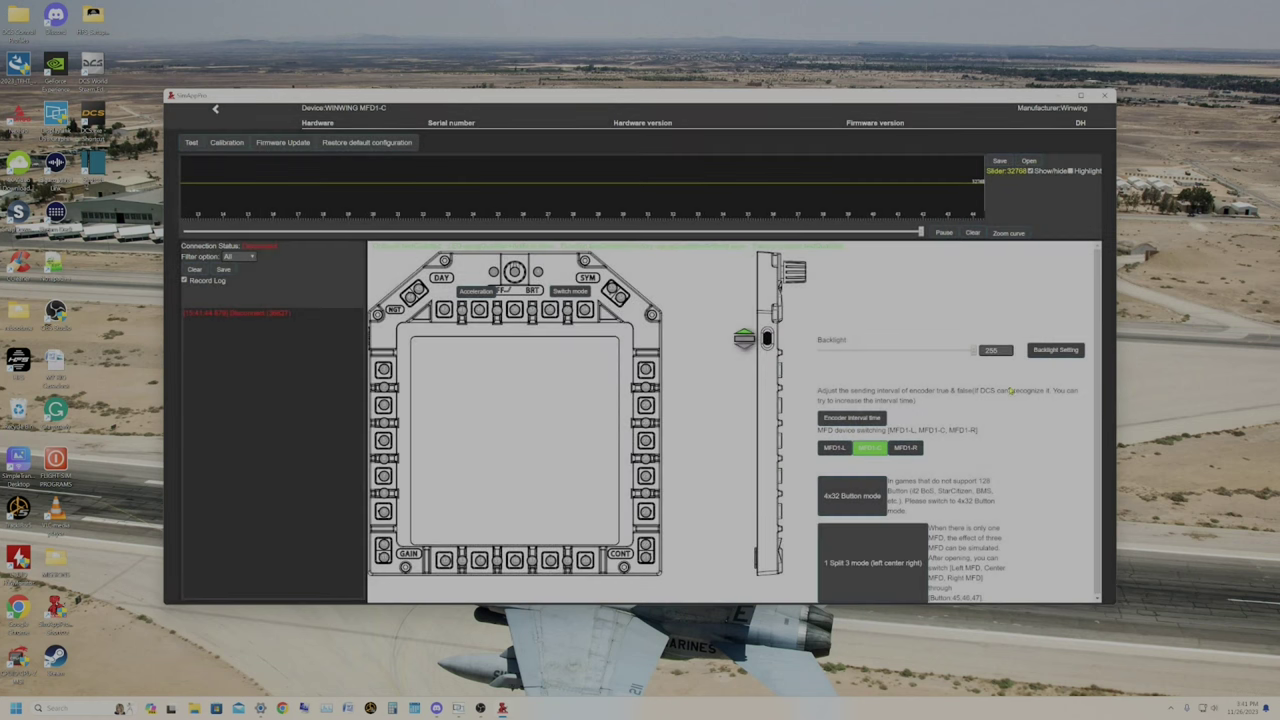
click(1005, 353)
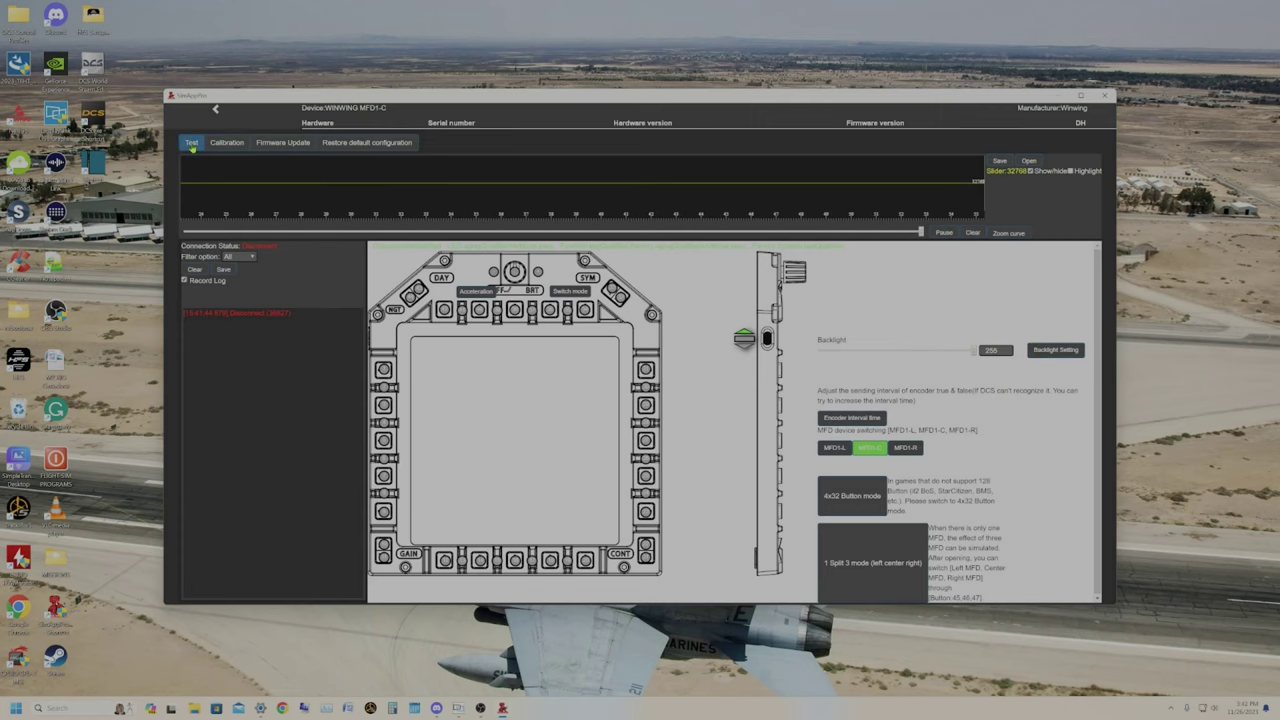
Leave the MFD1-C page, check Key Binding, and return to the seven-device Device tab.
click(215, 108)
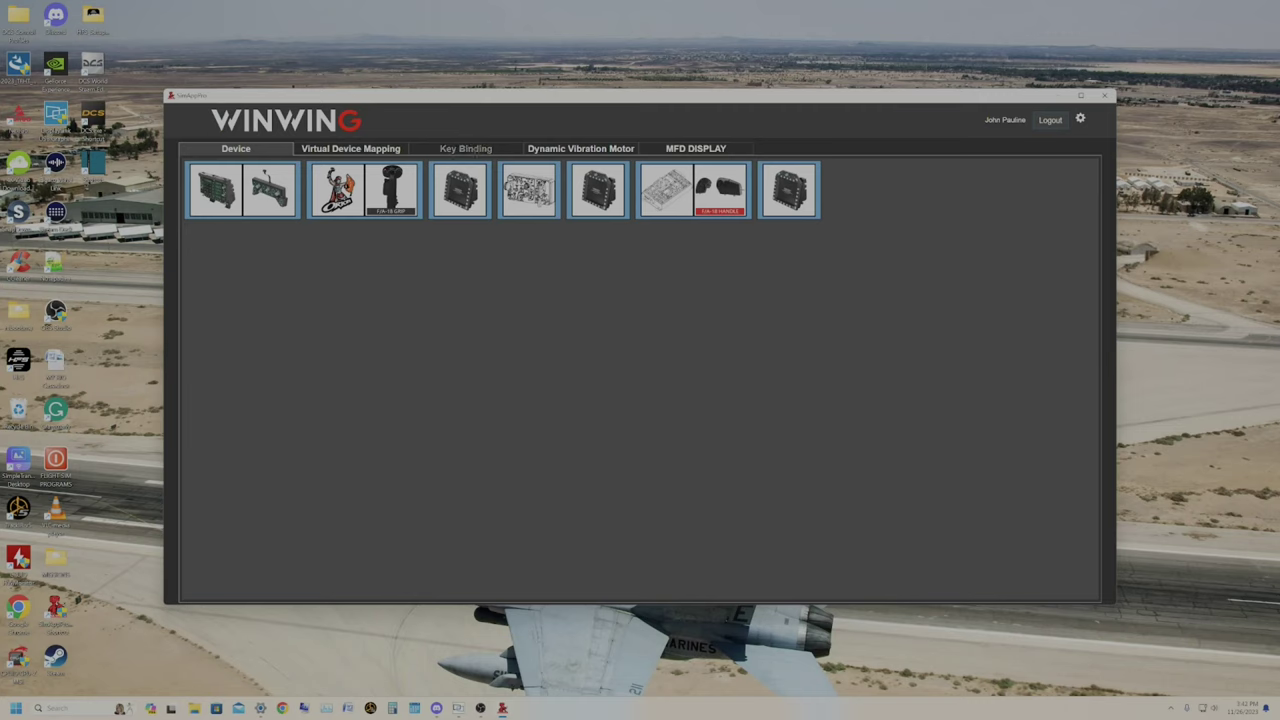
click(465, 148)
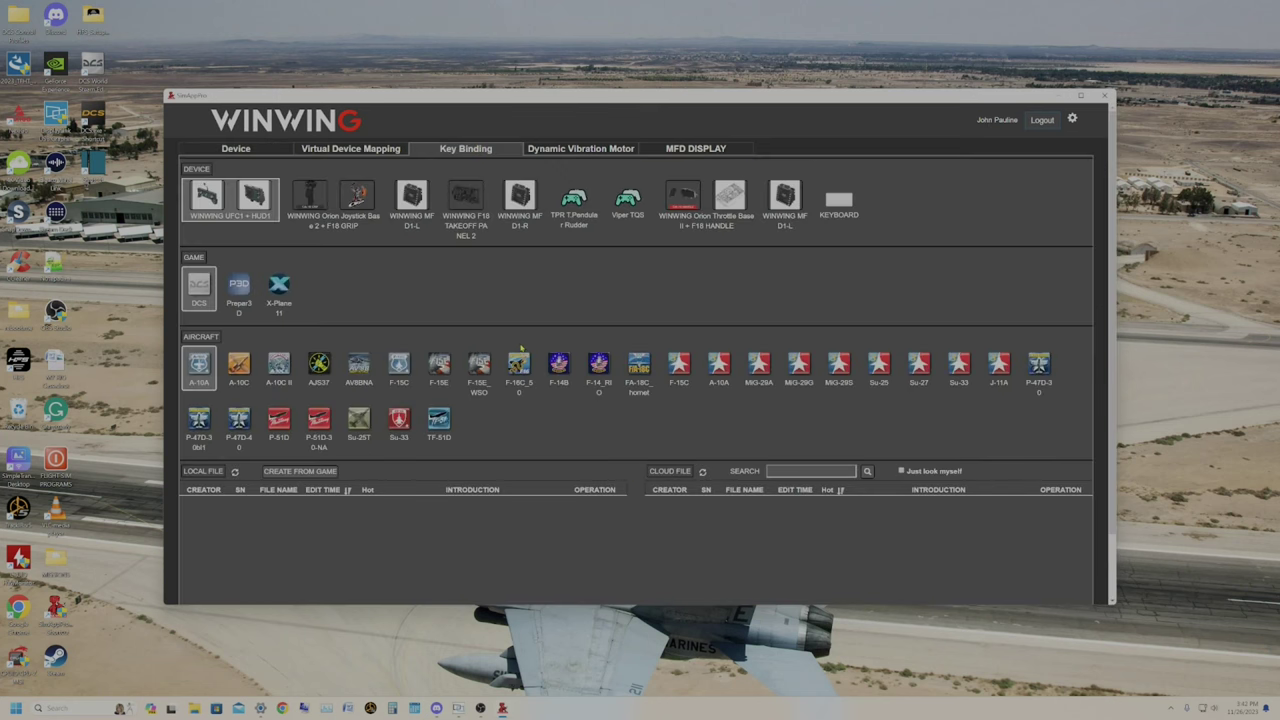
click(236, 148)
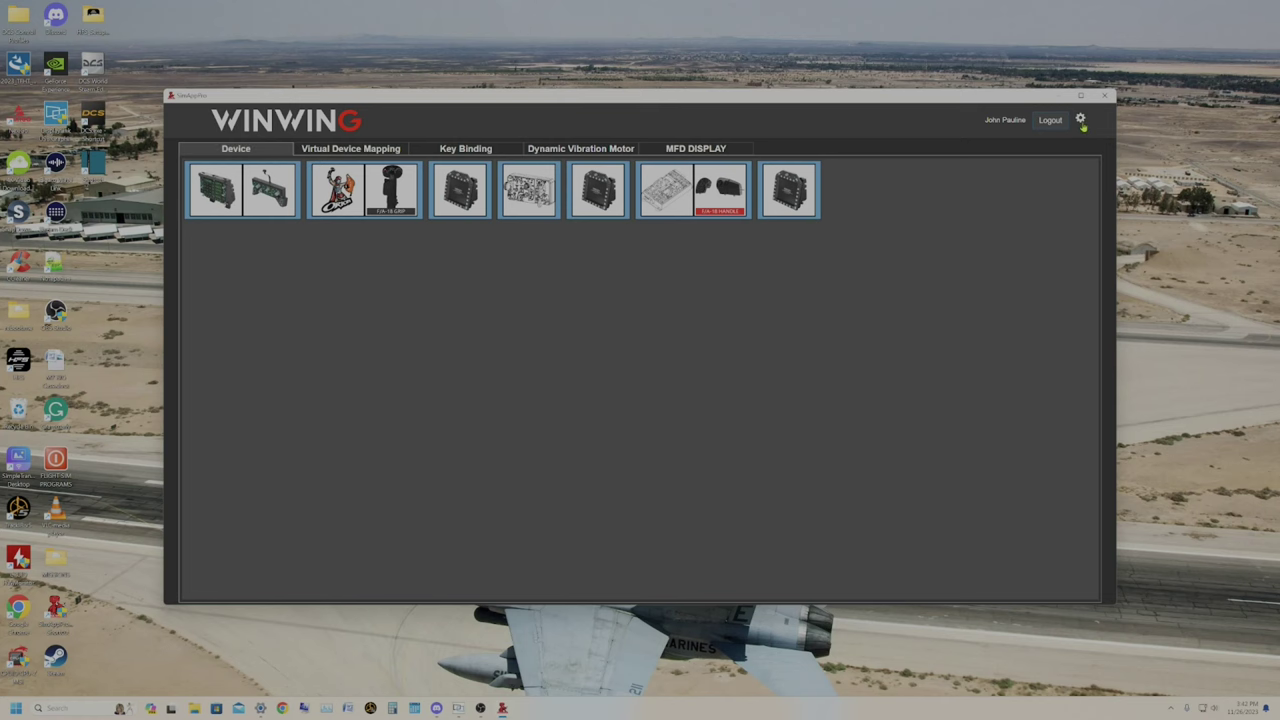
Check the DCS World install path in SimApp Pro configuration, cancel browsing, and go back.
click(1081, 121)
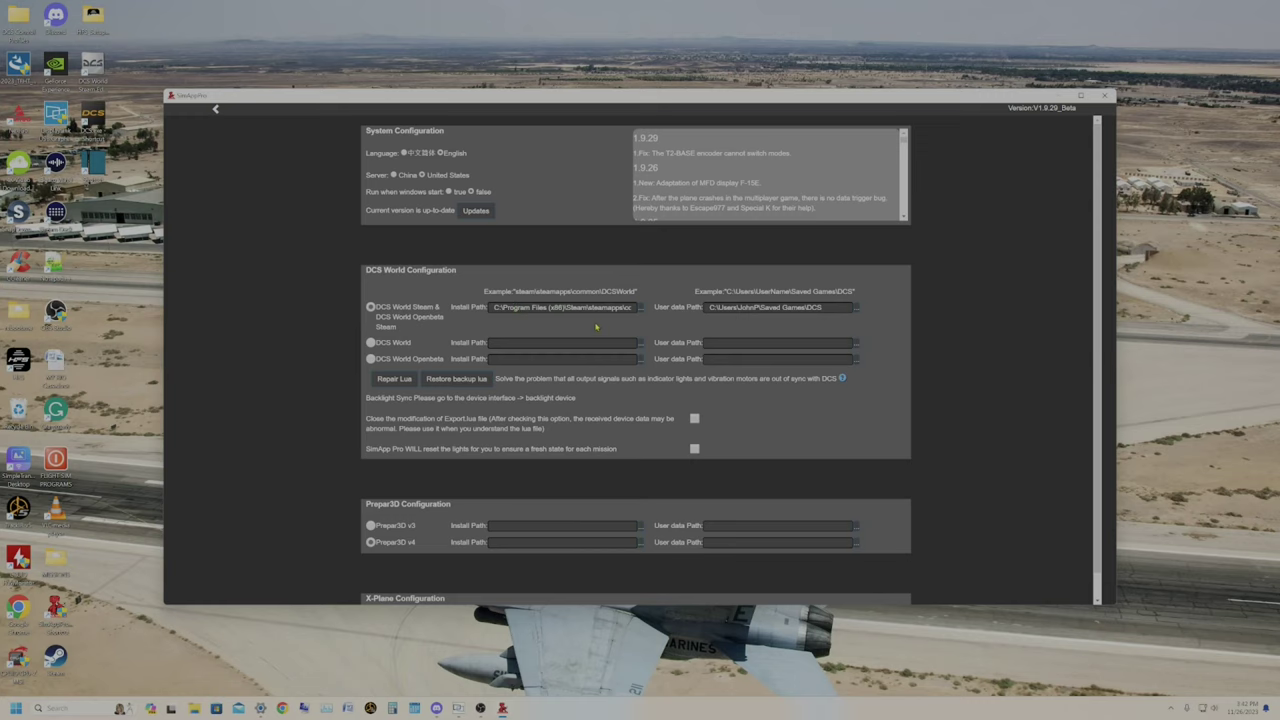
click(642, 311)
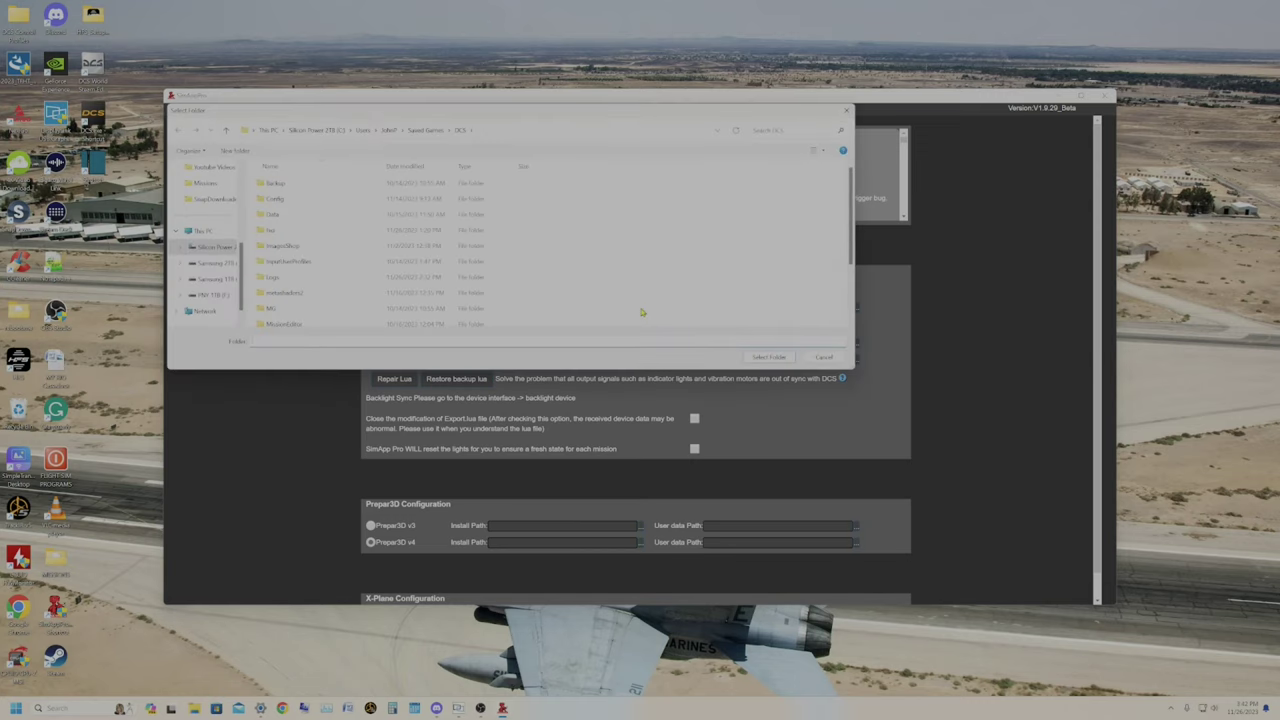
key(Escape)
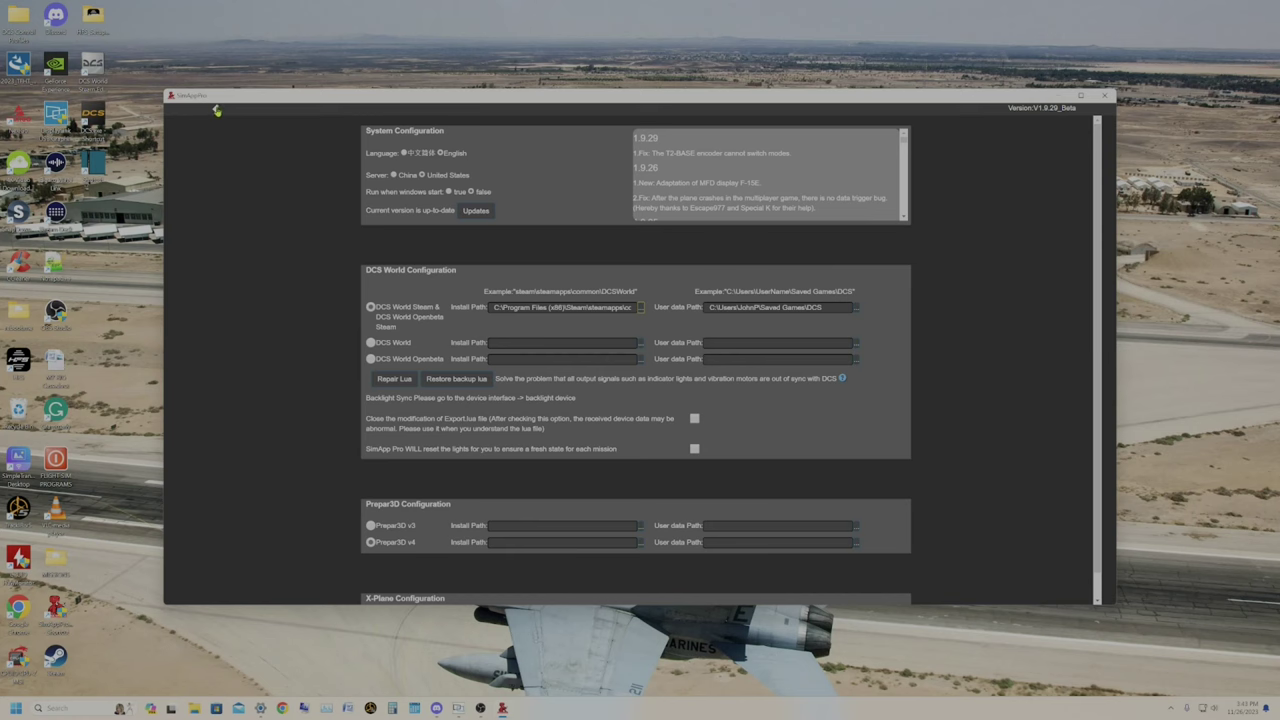
click(215, 109)
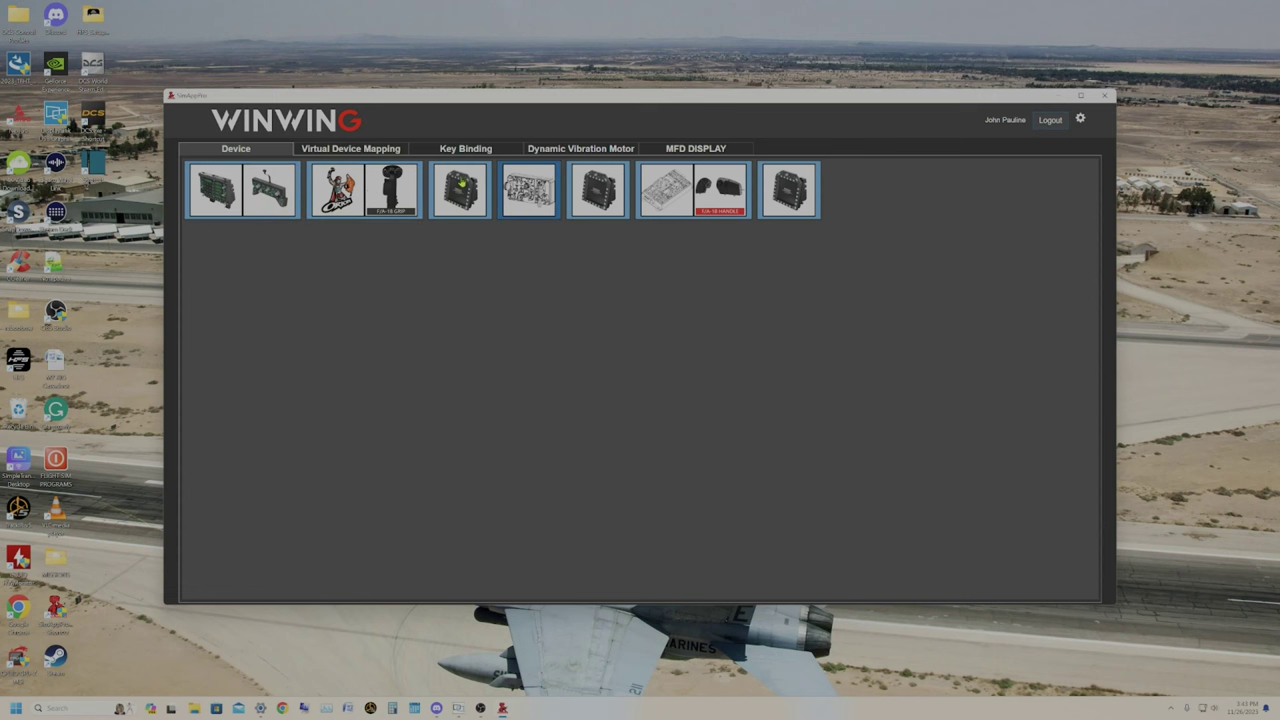
Test MFD1-R button presses on its test page, then return to the Device tab.
click(529, 190)
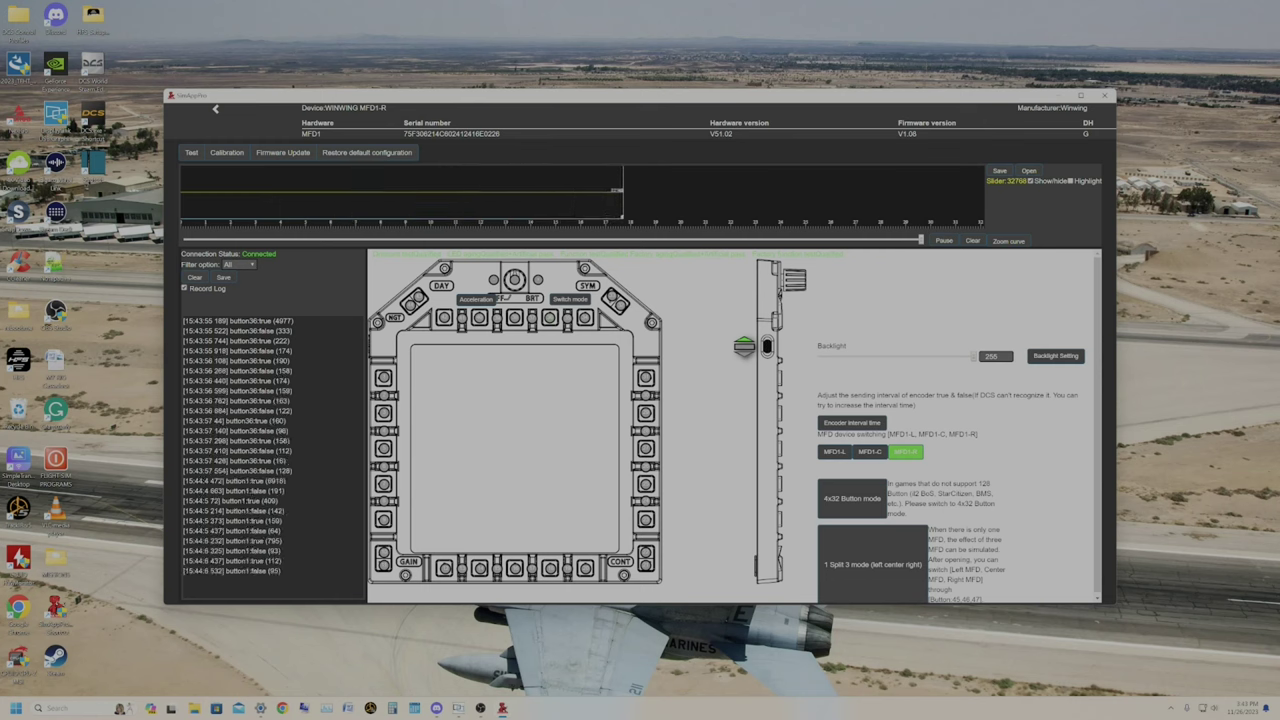
click(215, 112)
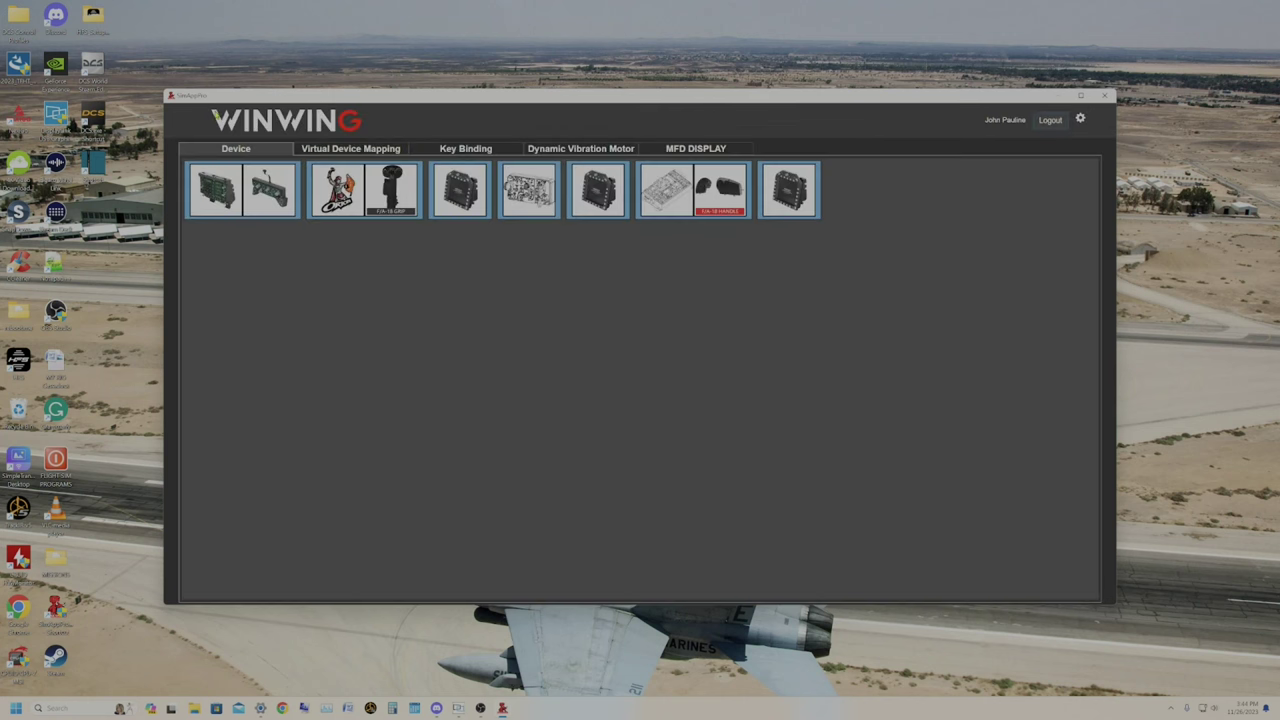
List the DCS F-15E key-binding profiles for the Orion Joystick Base 2 + F18 GRIP.
click(498, 151)
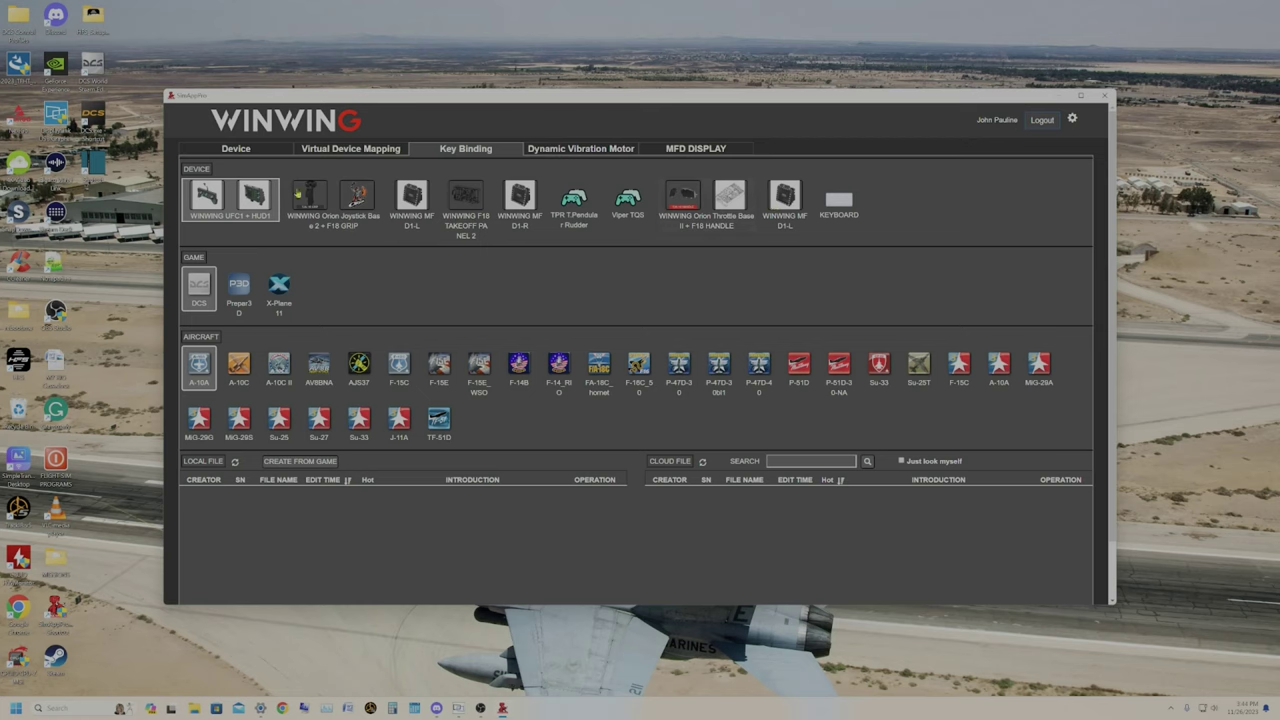
click(323, 196)
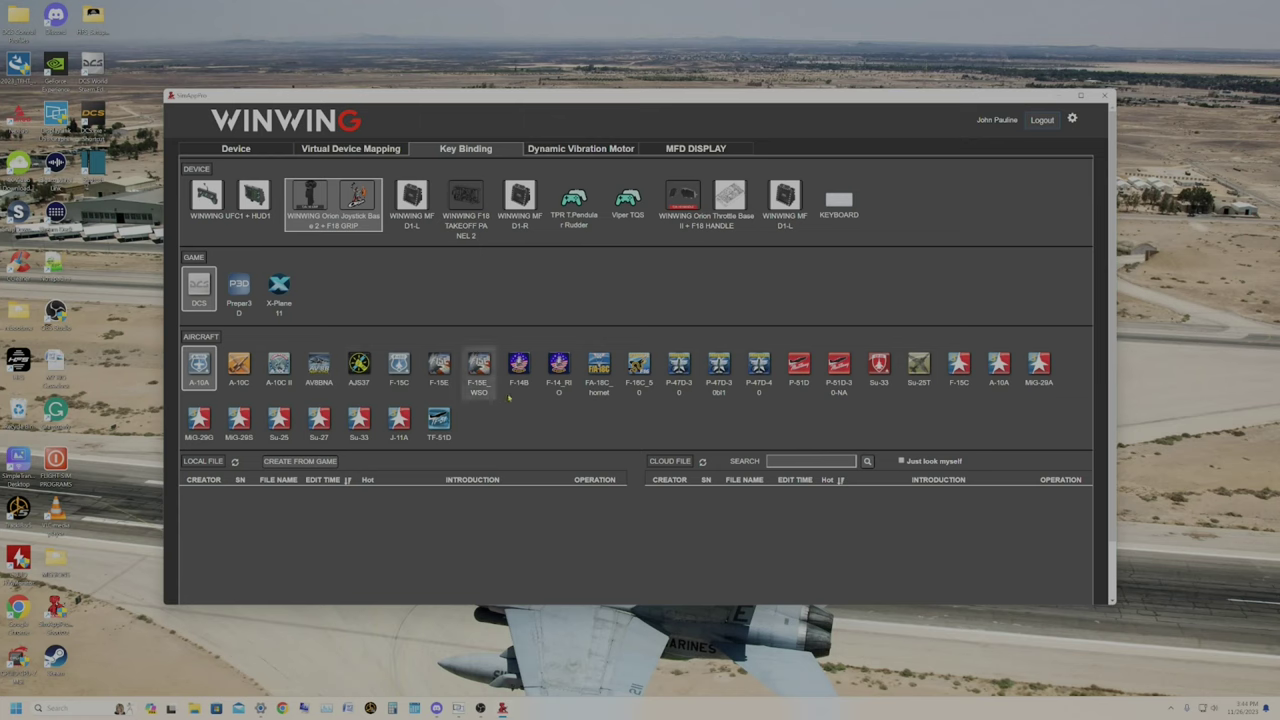
click(435, 368)
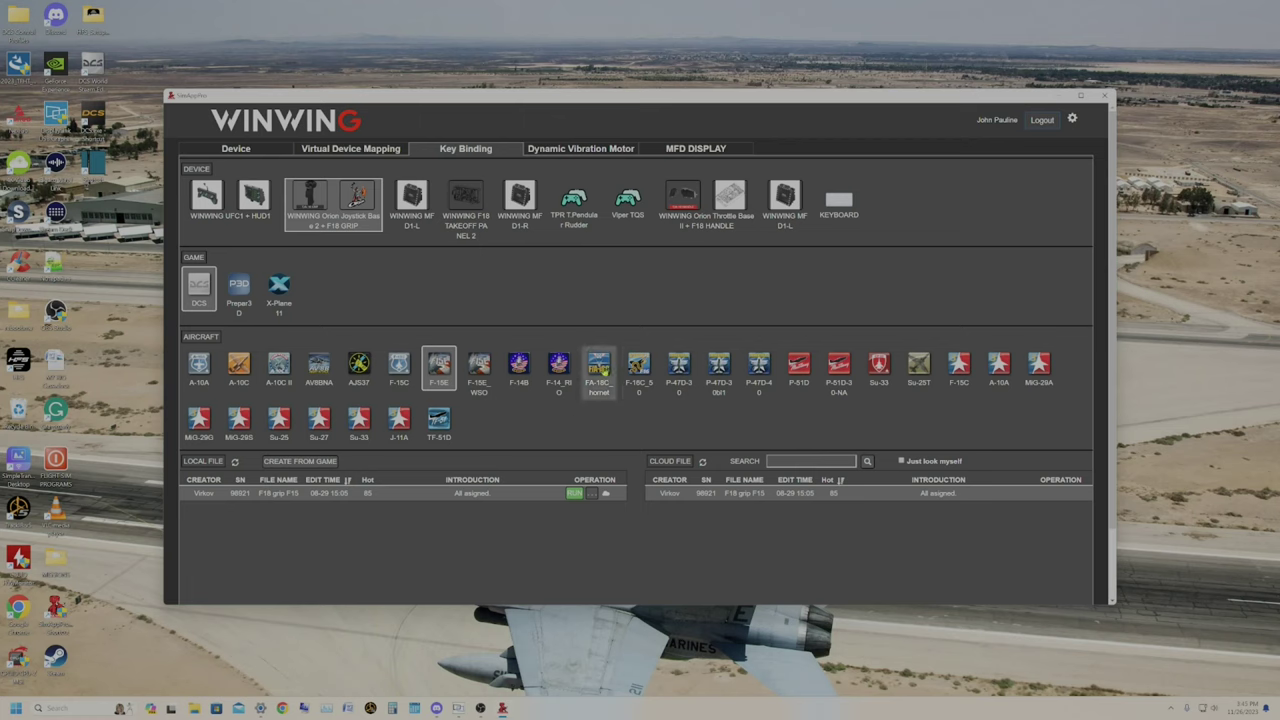
Download the F18 Stick Commands cloud profile from the FA-18C_hornet Cloud File list.
click(601, 369)
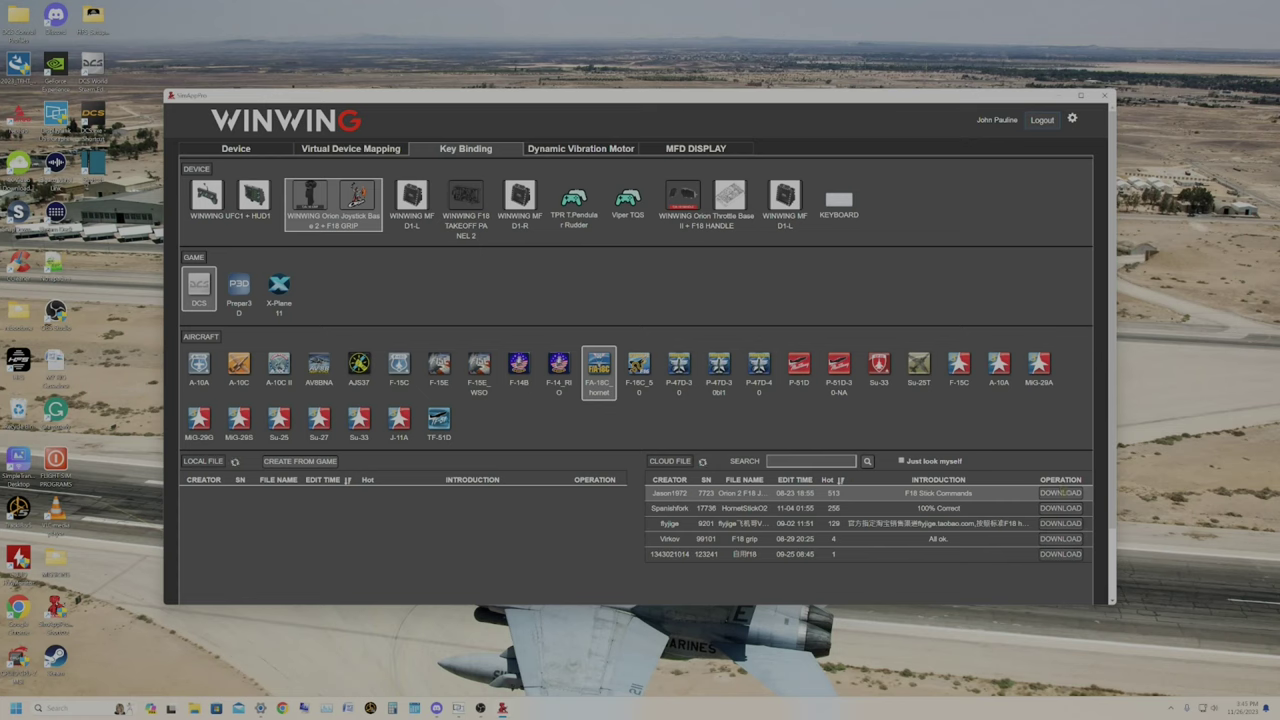
click(1060, 493)
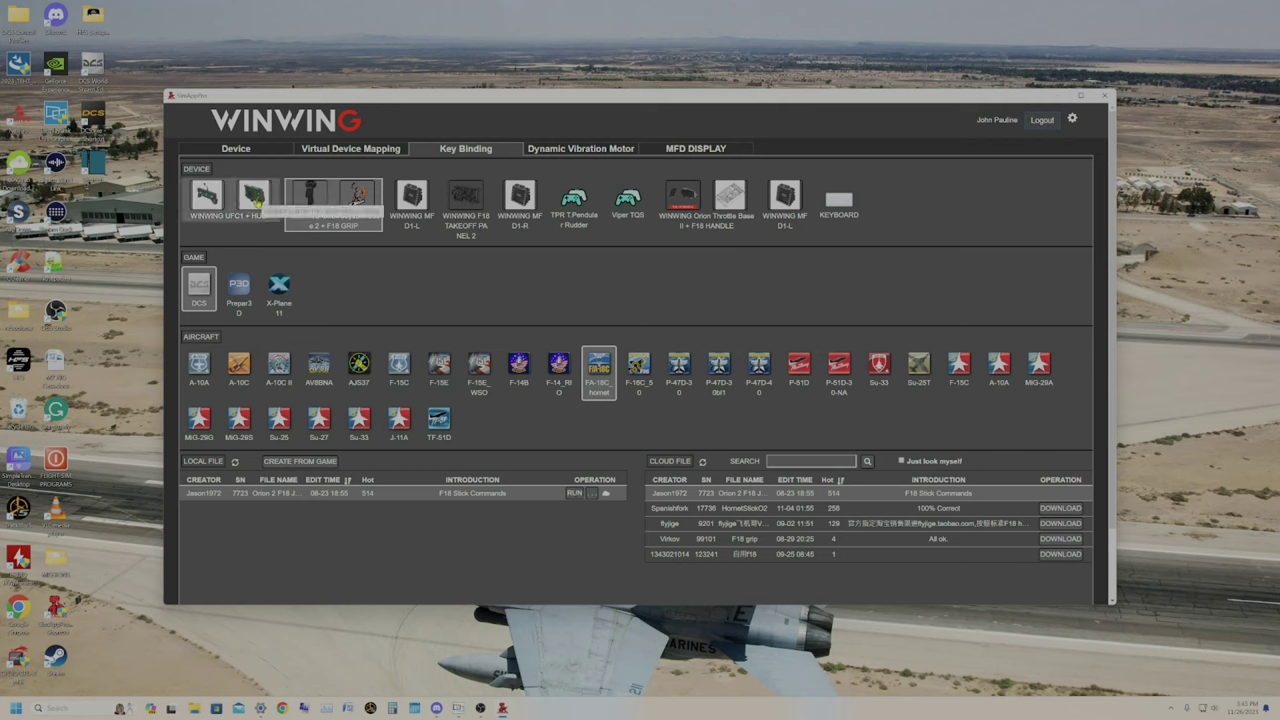
Show the UFC1 + HUD1 FA-18C Hornet profiles, then the Dynamic Vibration Motor settings for DCS.
click(254, 197)
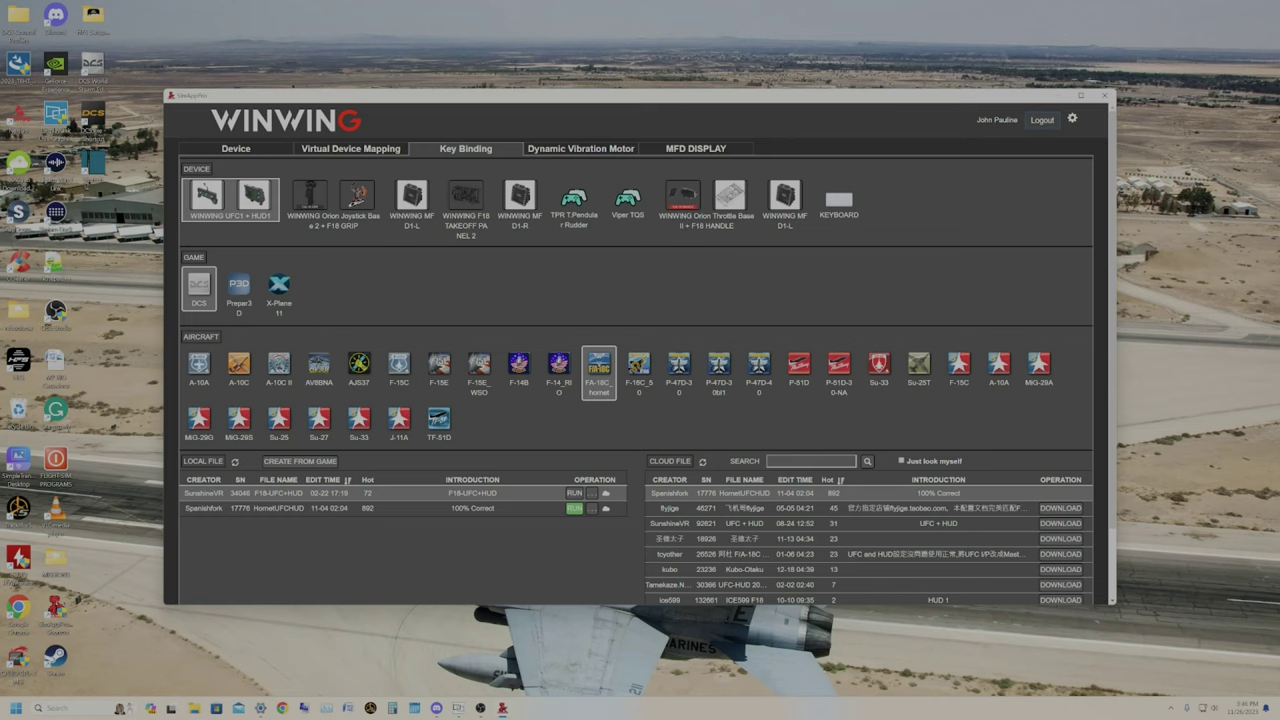
click(580, 148)
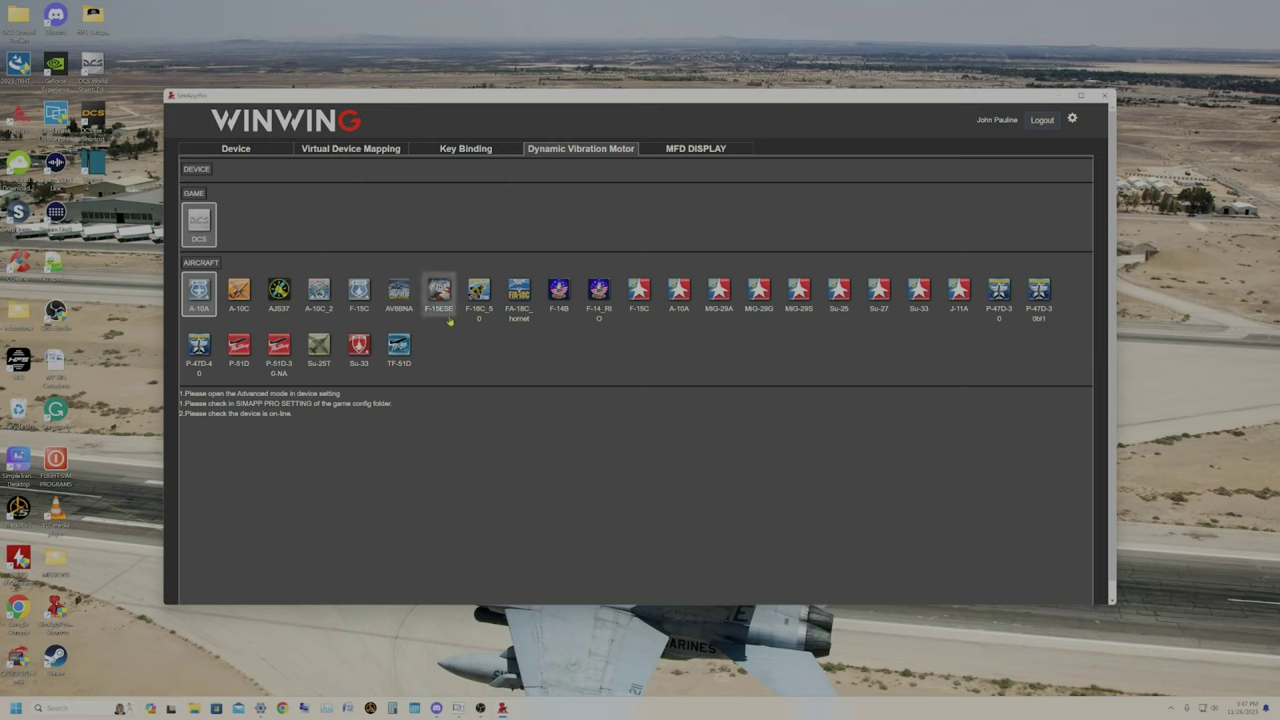
Browse the vibration motor settings for FA-18C_hornet, then F-16C_50.
click(518, 296)
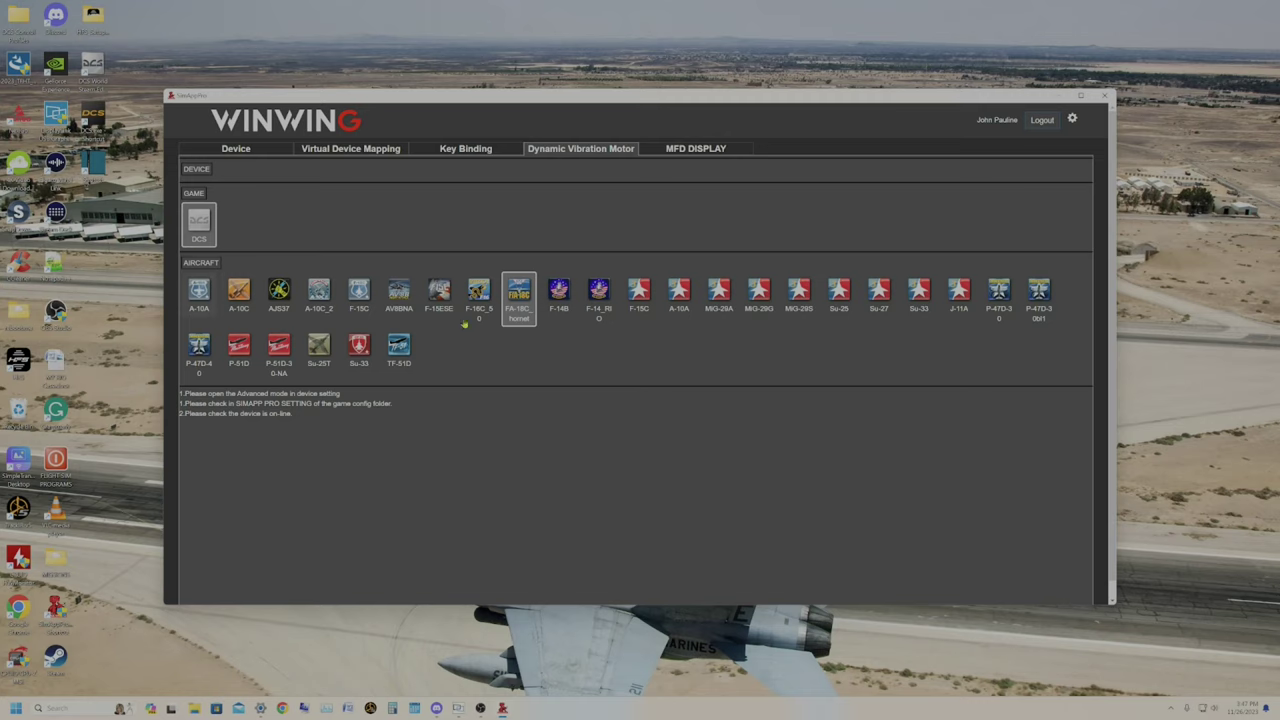
click(490, 298)
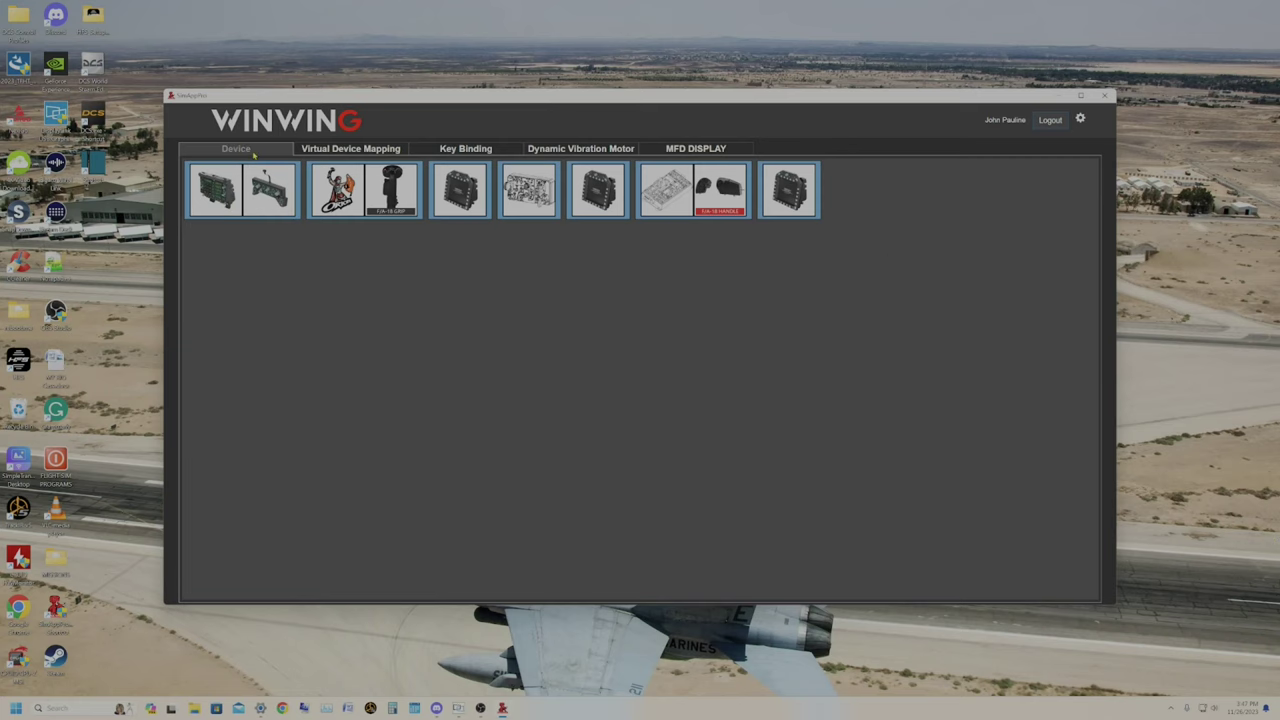
click(242, 190)
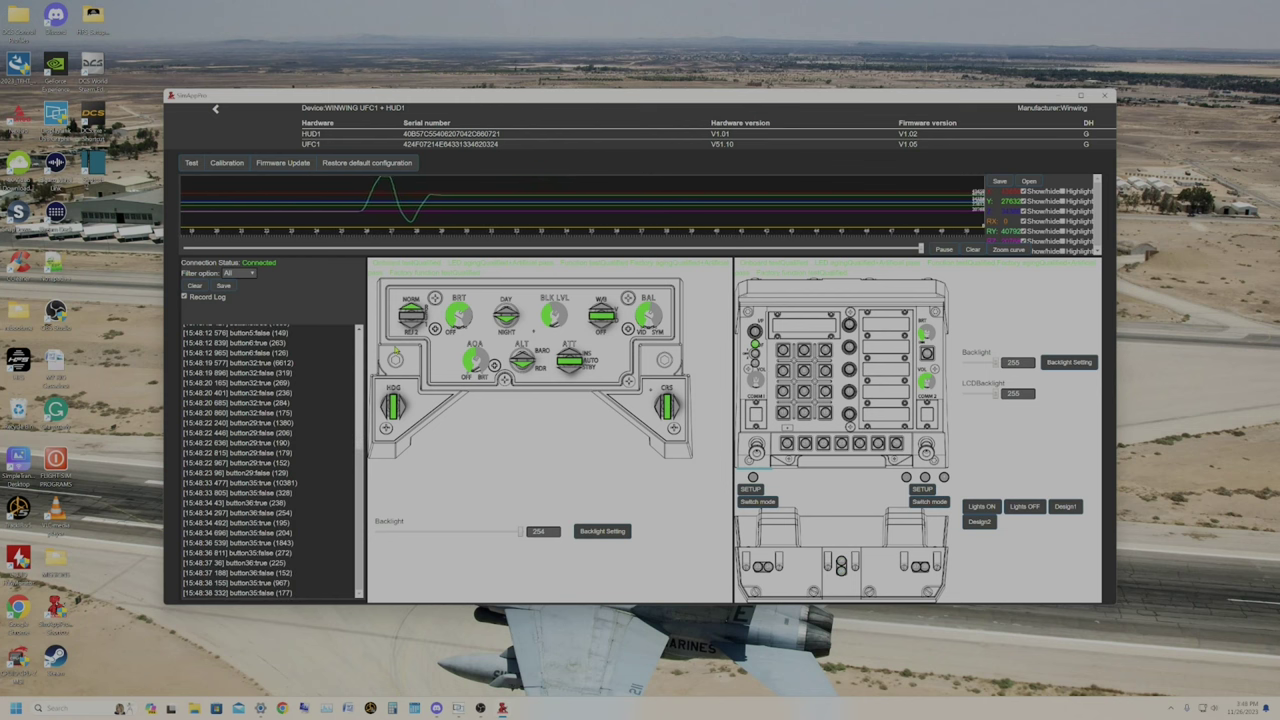
click(215, 109)
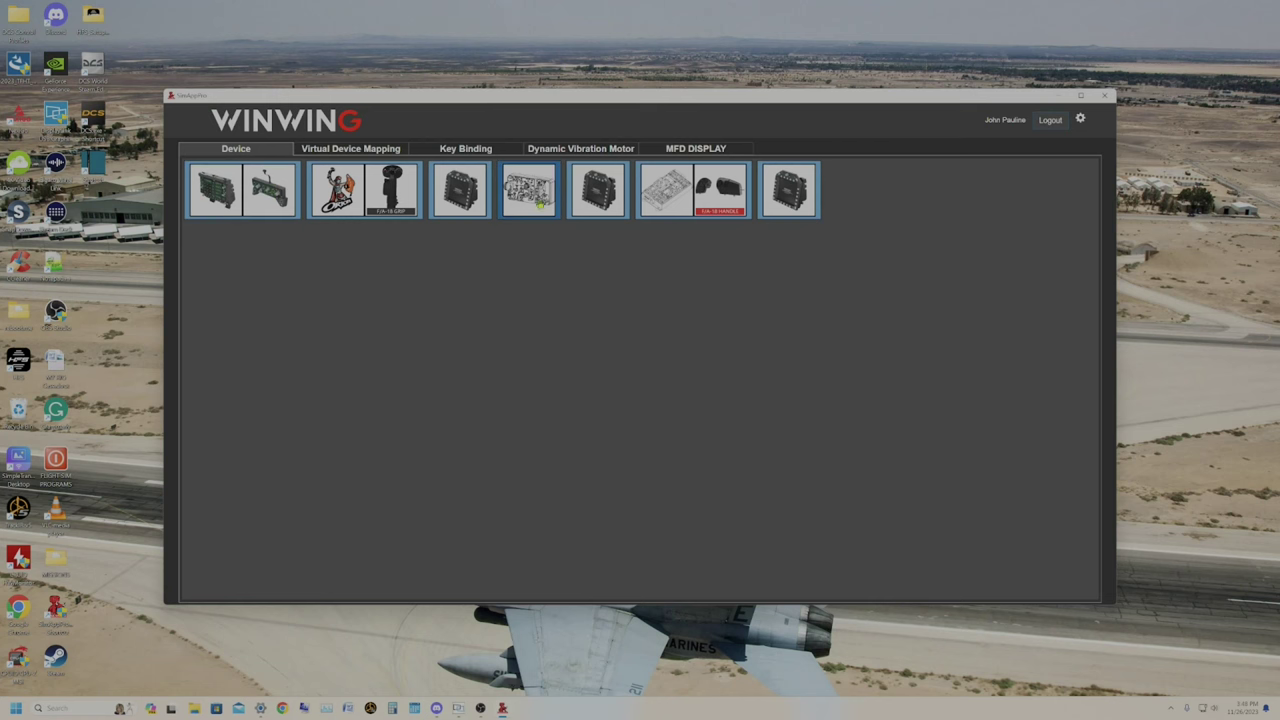
Test the TAKEOFF PANEL 2 and confirm its firmware is the current V1.02.
click(268, 190)
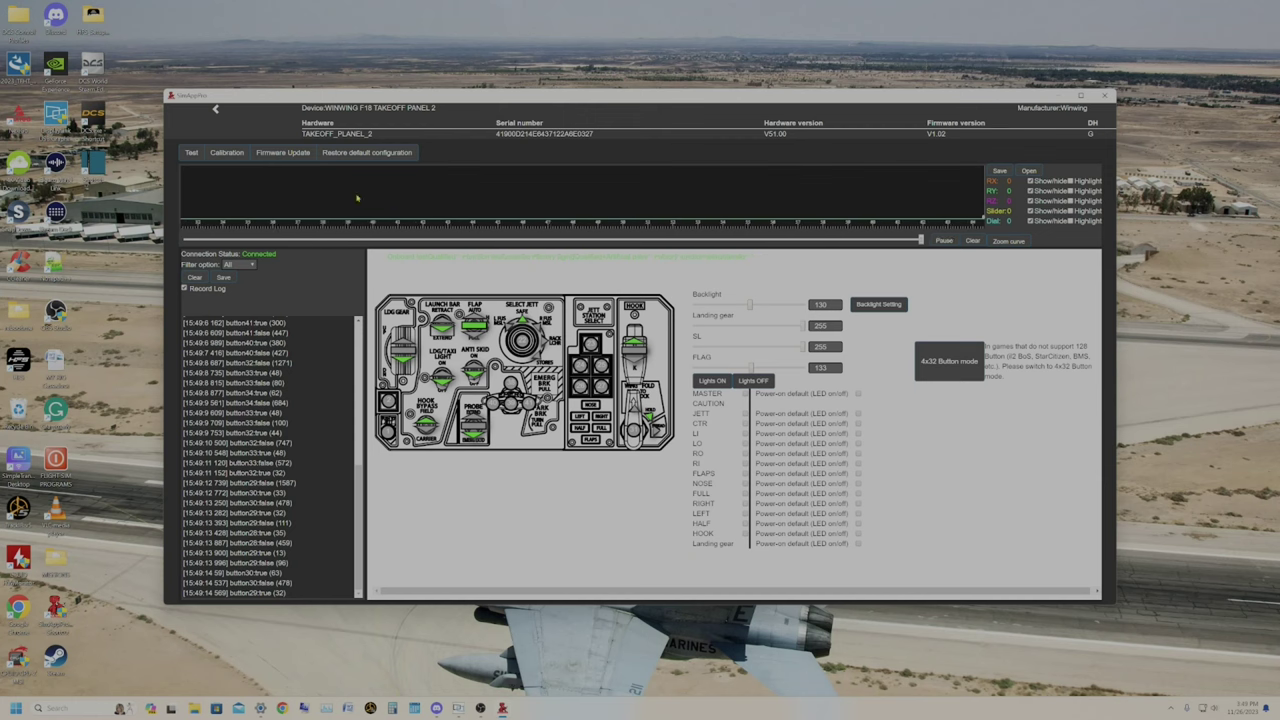
click(272, 156)
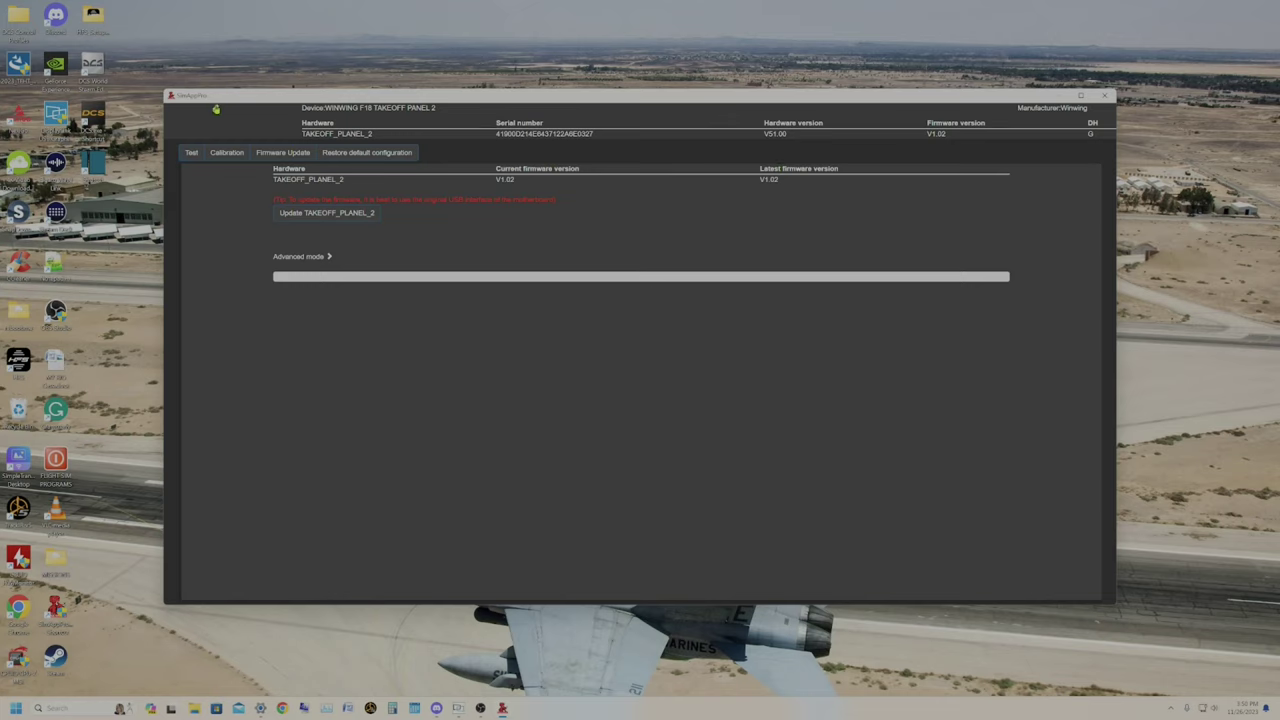
click(216, 108)
Move through Key Binding and Dynamic Vibration Motor to the empty Virtual Device Mapping page.
click(465, 148)
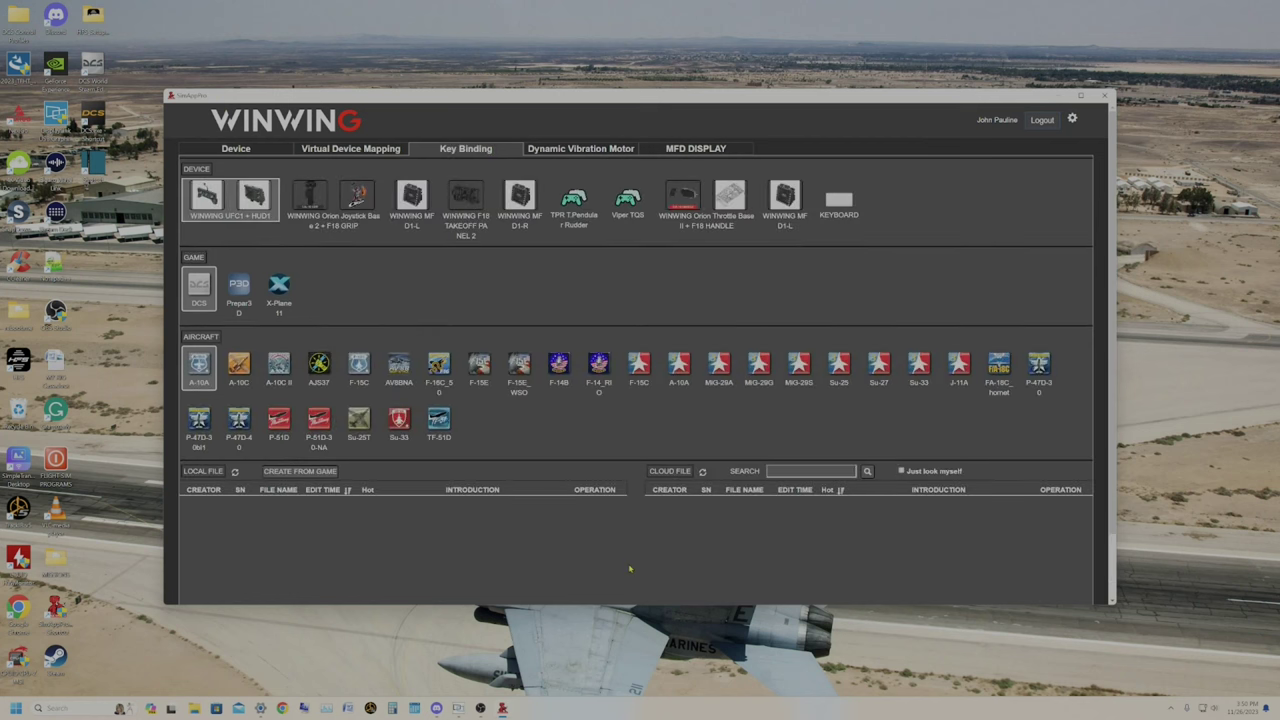
click(586, 148)
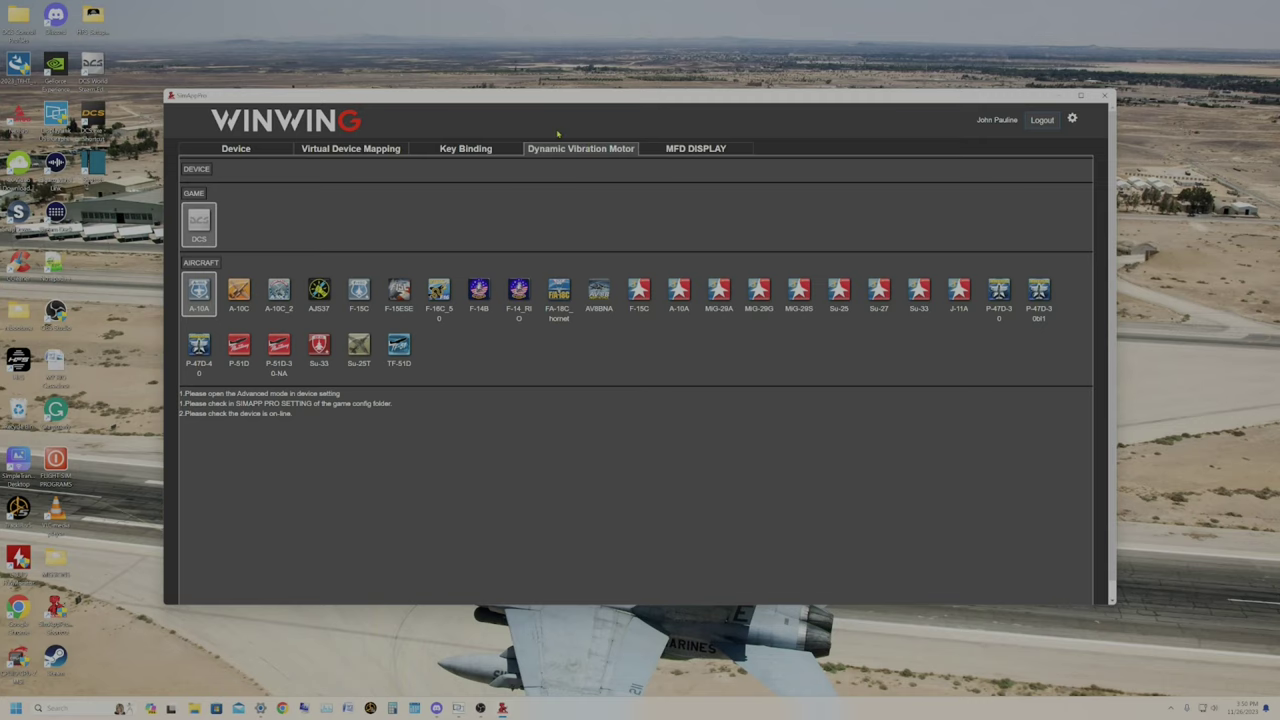
click(366, 150)
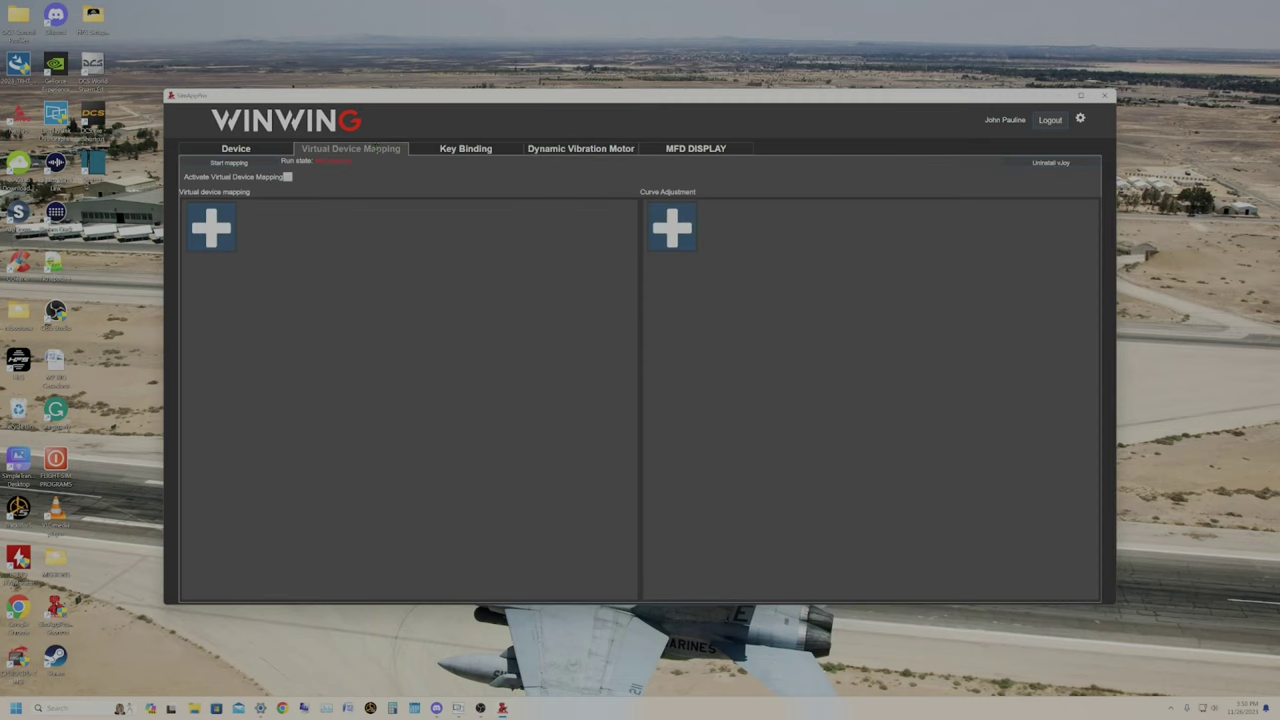
Review the FA-18C MFD assignments: left DDI on display 005, right DDI on 004, plus AMPCD.
click(696, 148)
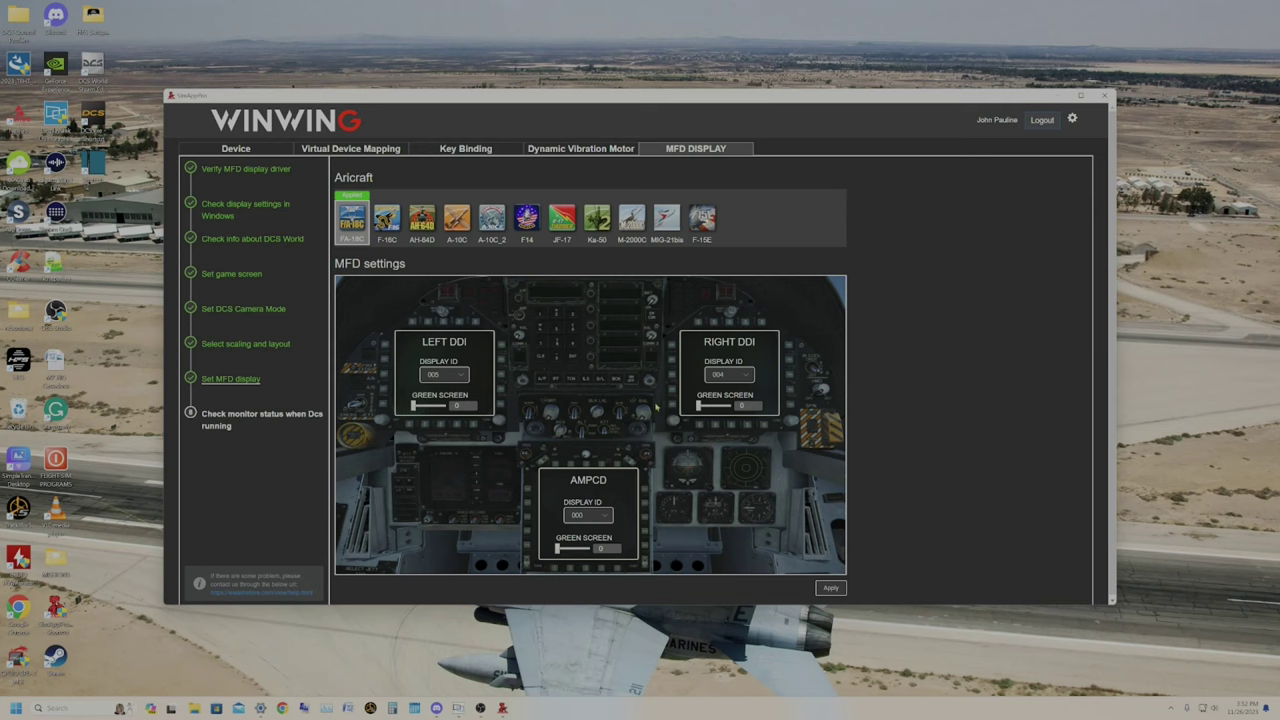
Bring back DisplayLink Manager, check Windows display settings, and identify the three WINWING USB monitors.
mouse_move(460, 712)
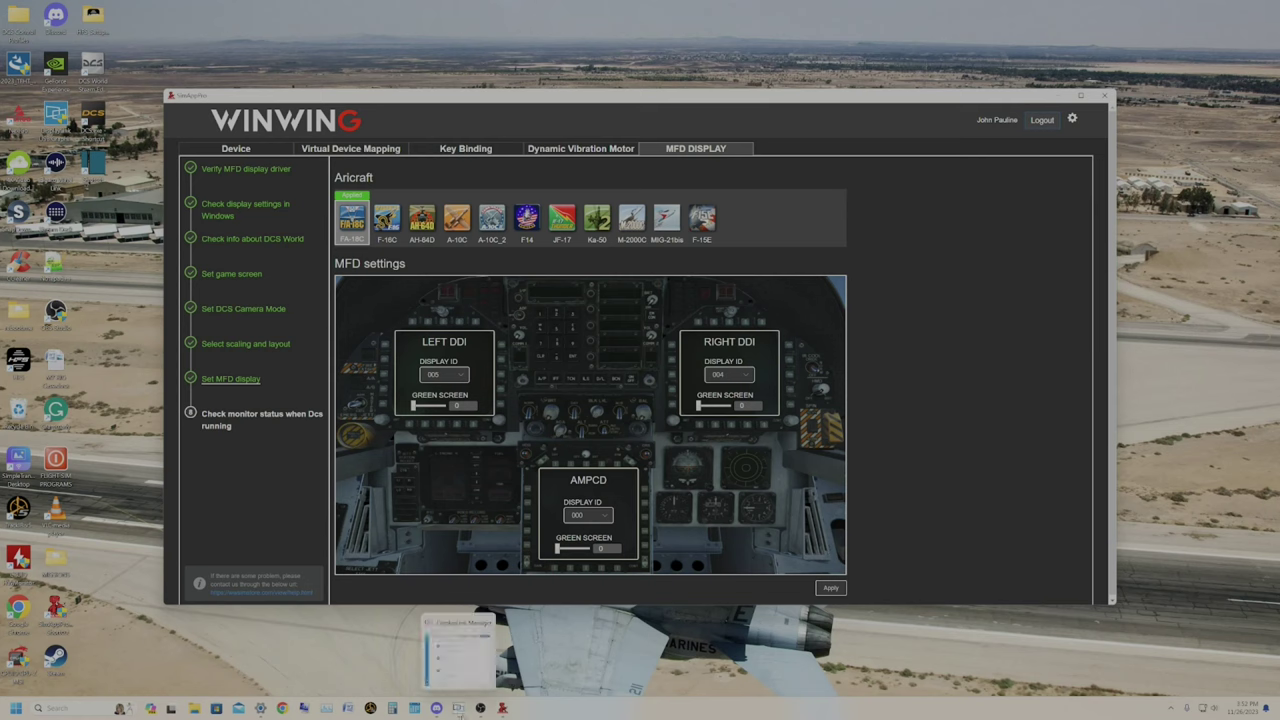
click(458, 708)
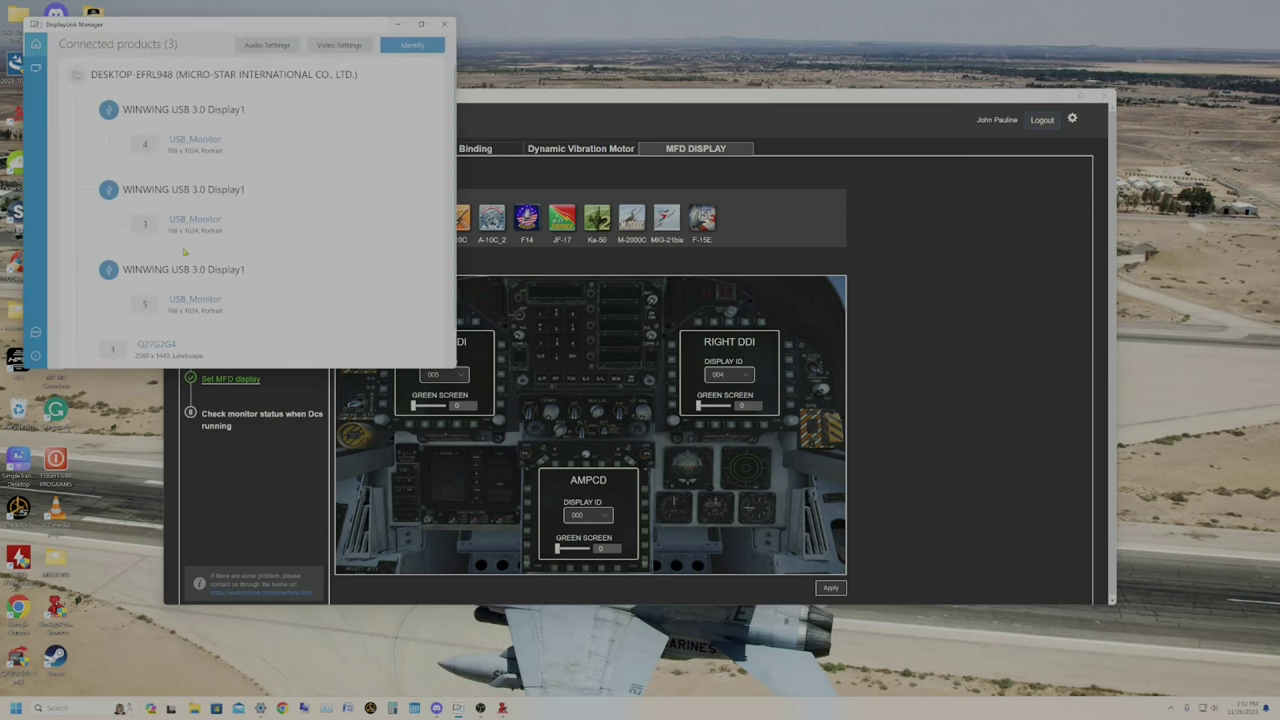
click(266, 48)
click(420, 50)
Check the first USB_Monitor's 768 x 1024 resolution options and trial a Landscape orientation.
click(183, 141)
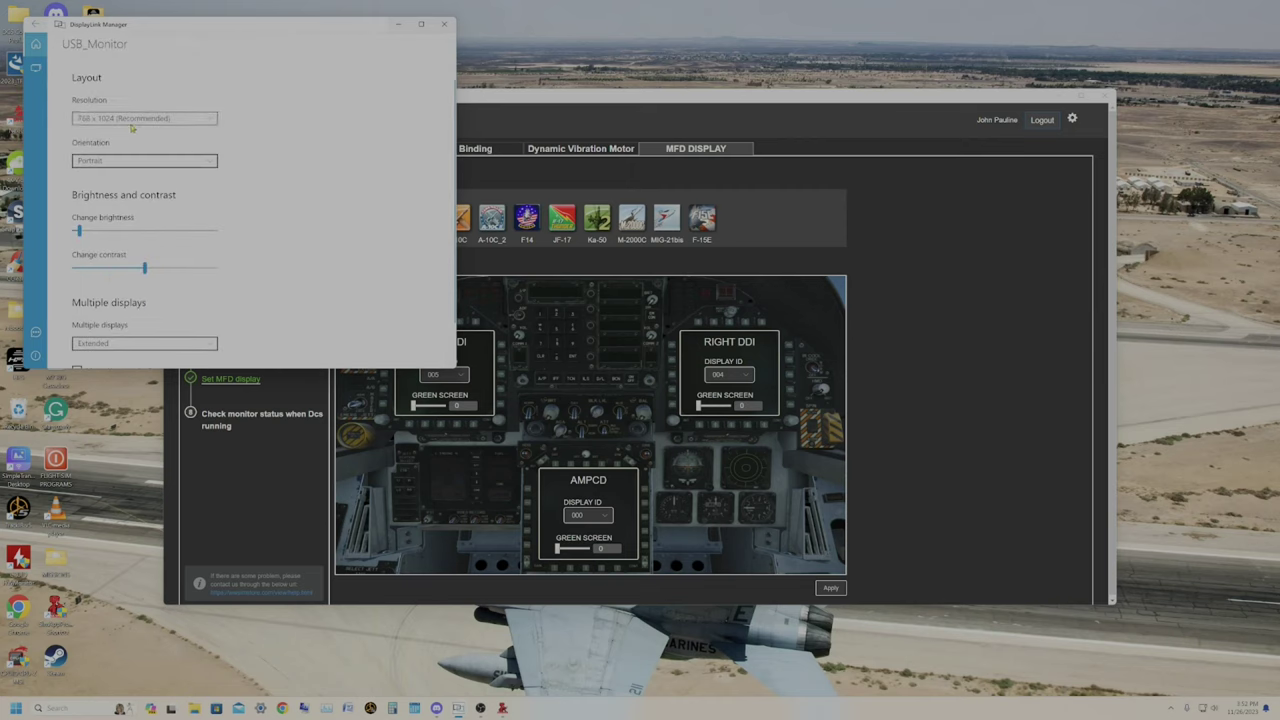
click(209, 121)
click(216, 163)
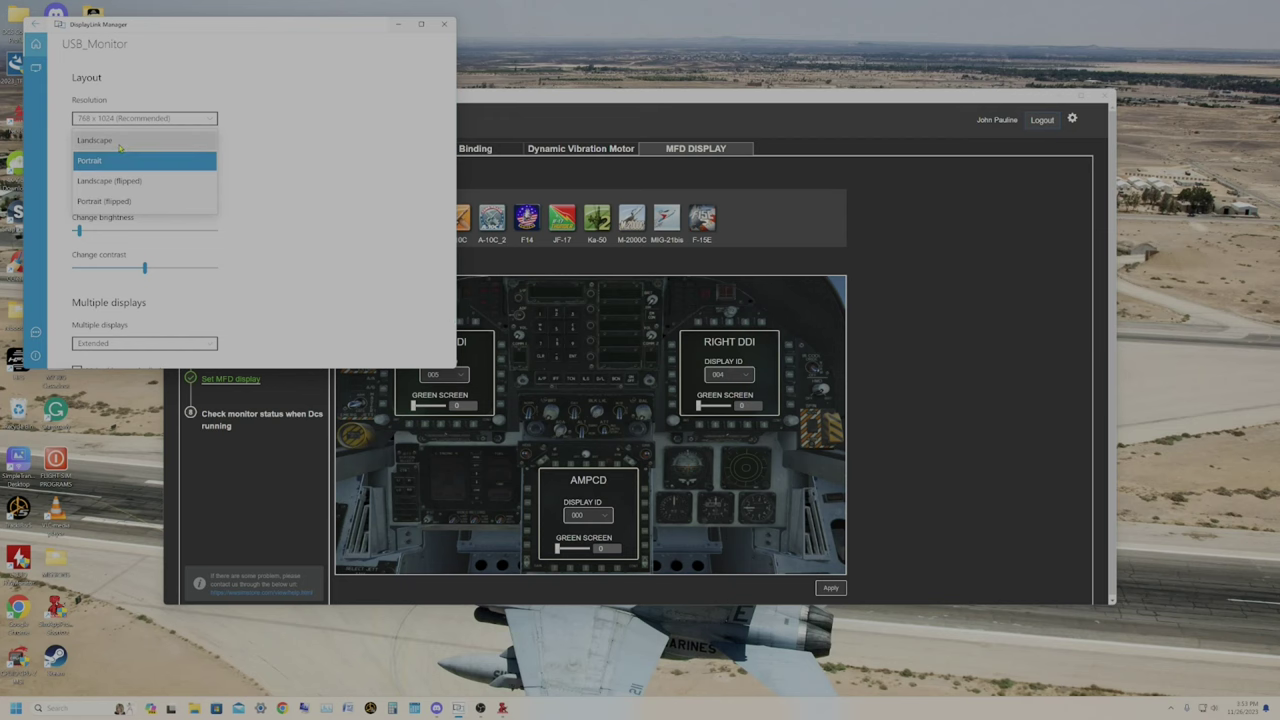
click(118, 145)
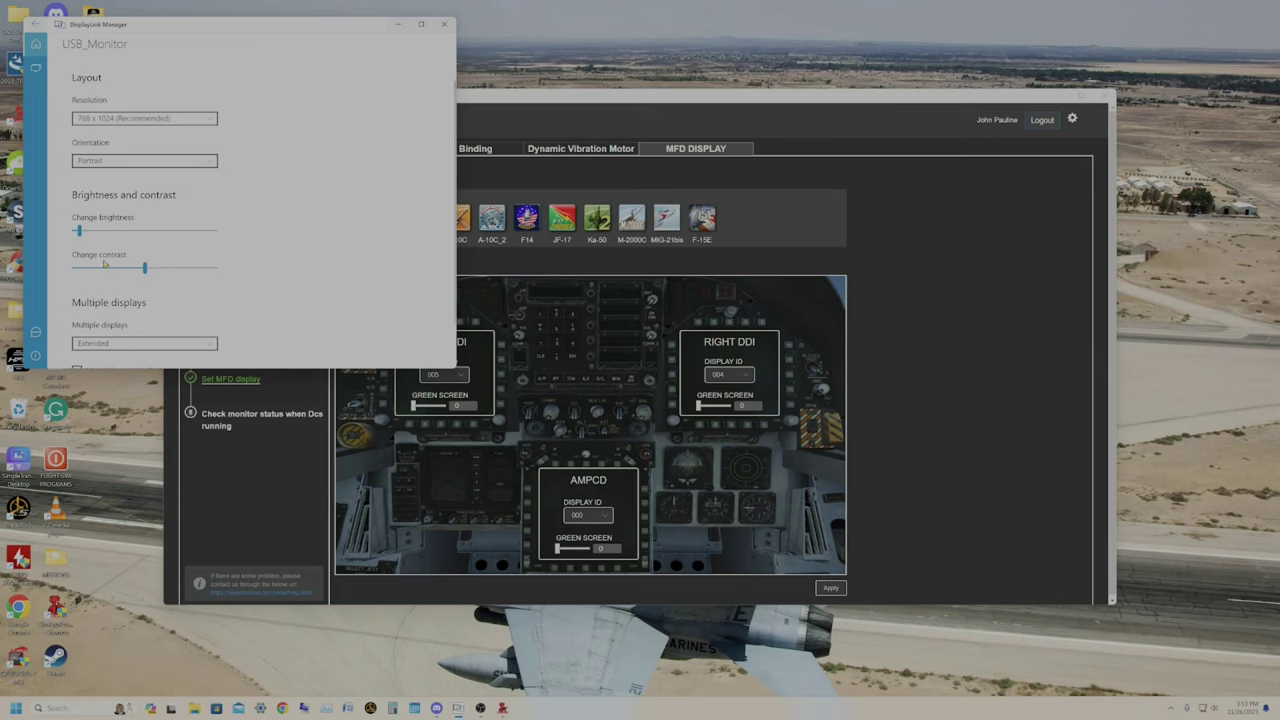
scroll(165, 301, down, 2)
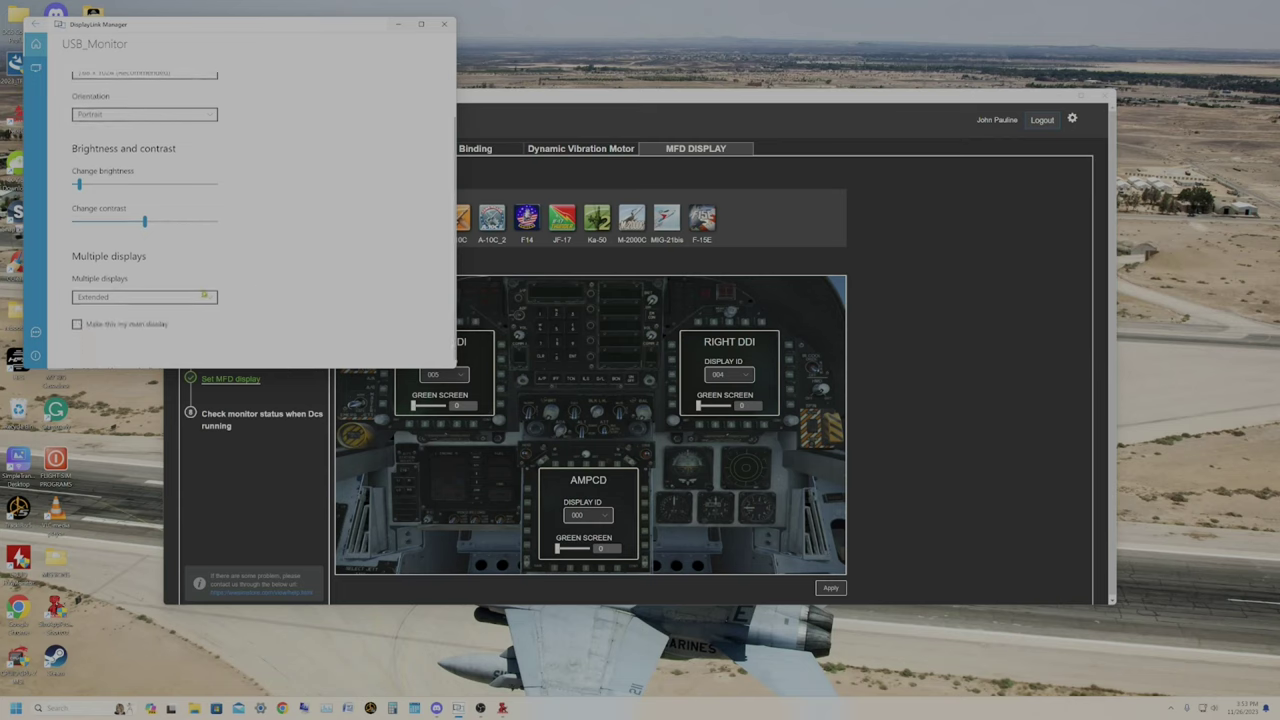